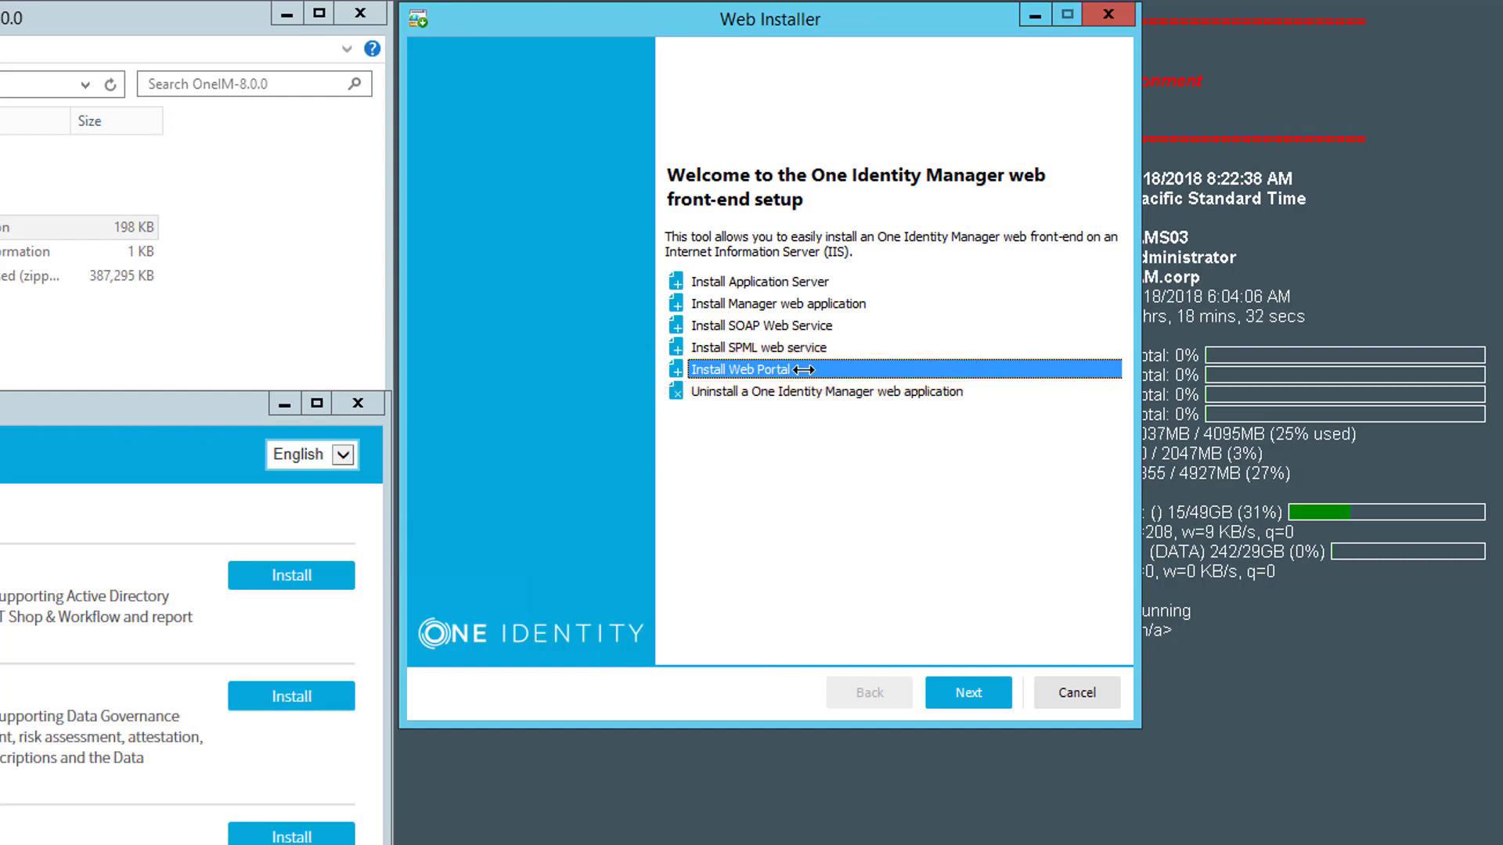
Connect to the IAMS02\IAMDB main database using System user authentication
left_click(967, 692)
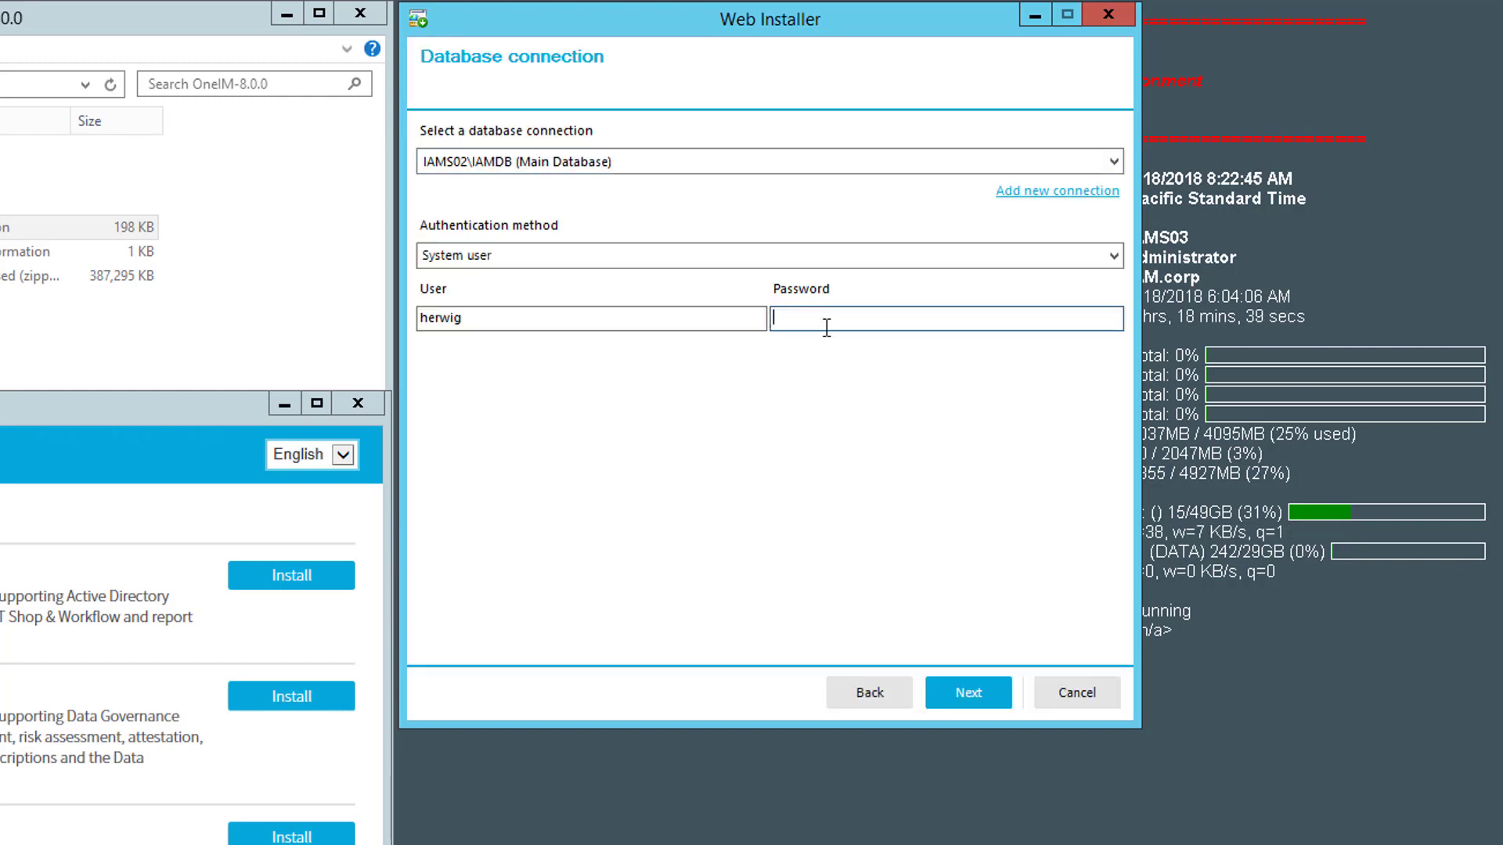
type("*********")
left_click(968, 692)
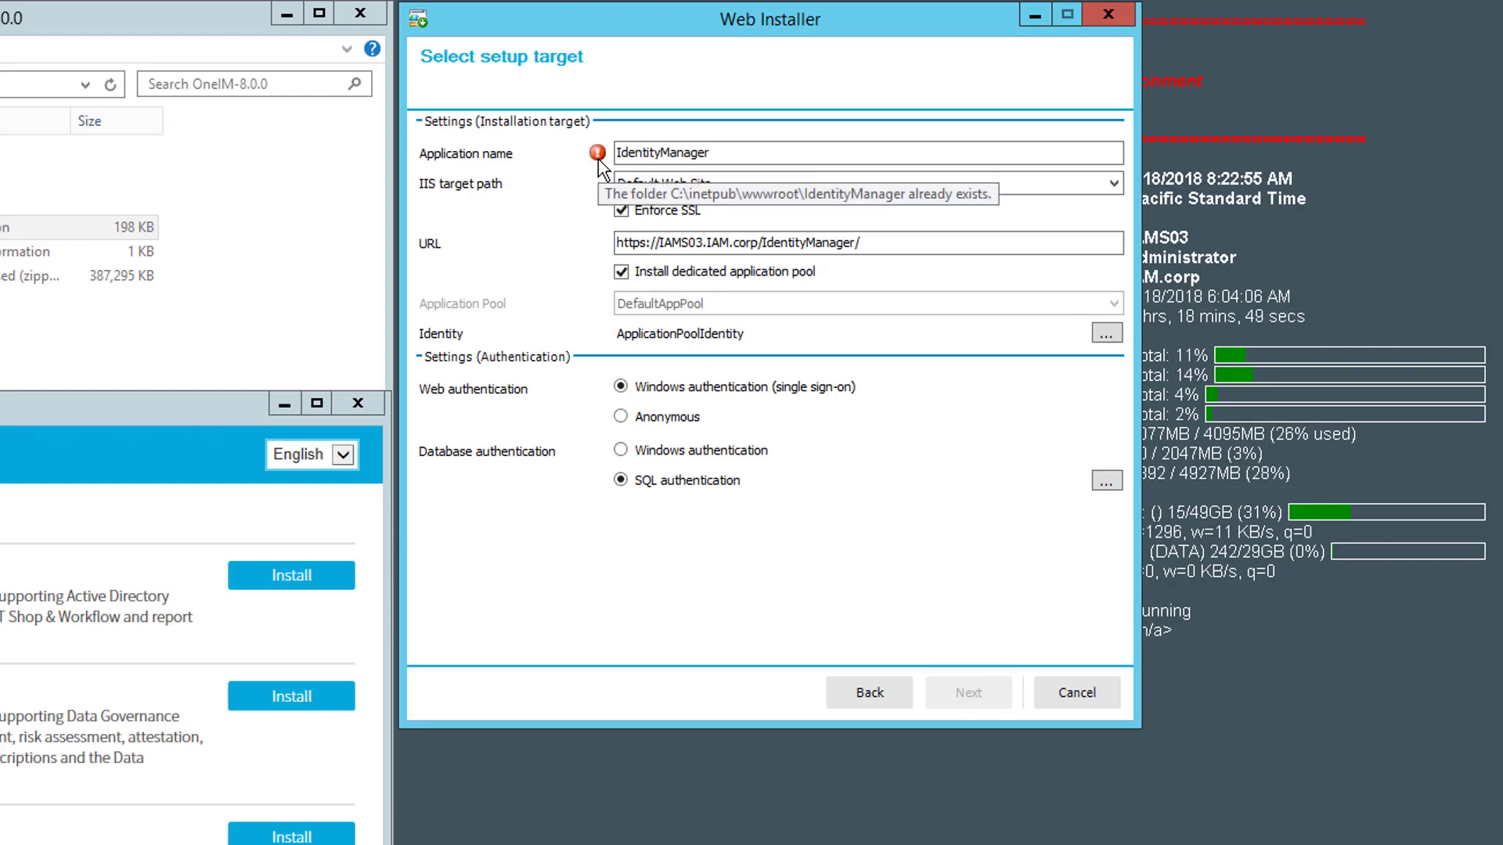
Replace the application name IdentityManager with PRW and use Anonymous web authentication
left_click(744, 152)
double_click(642, 150)
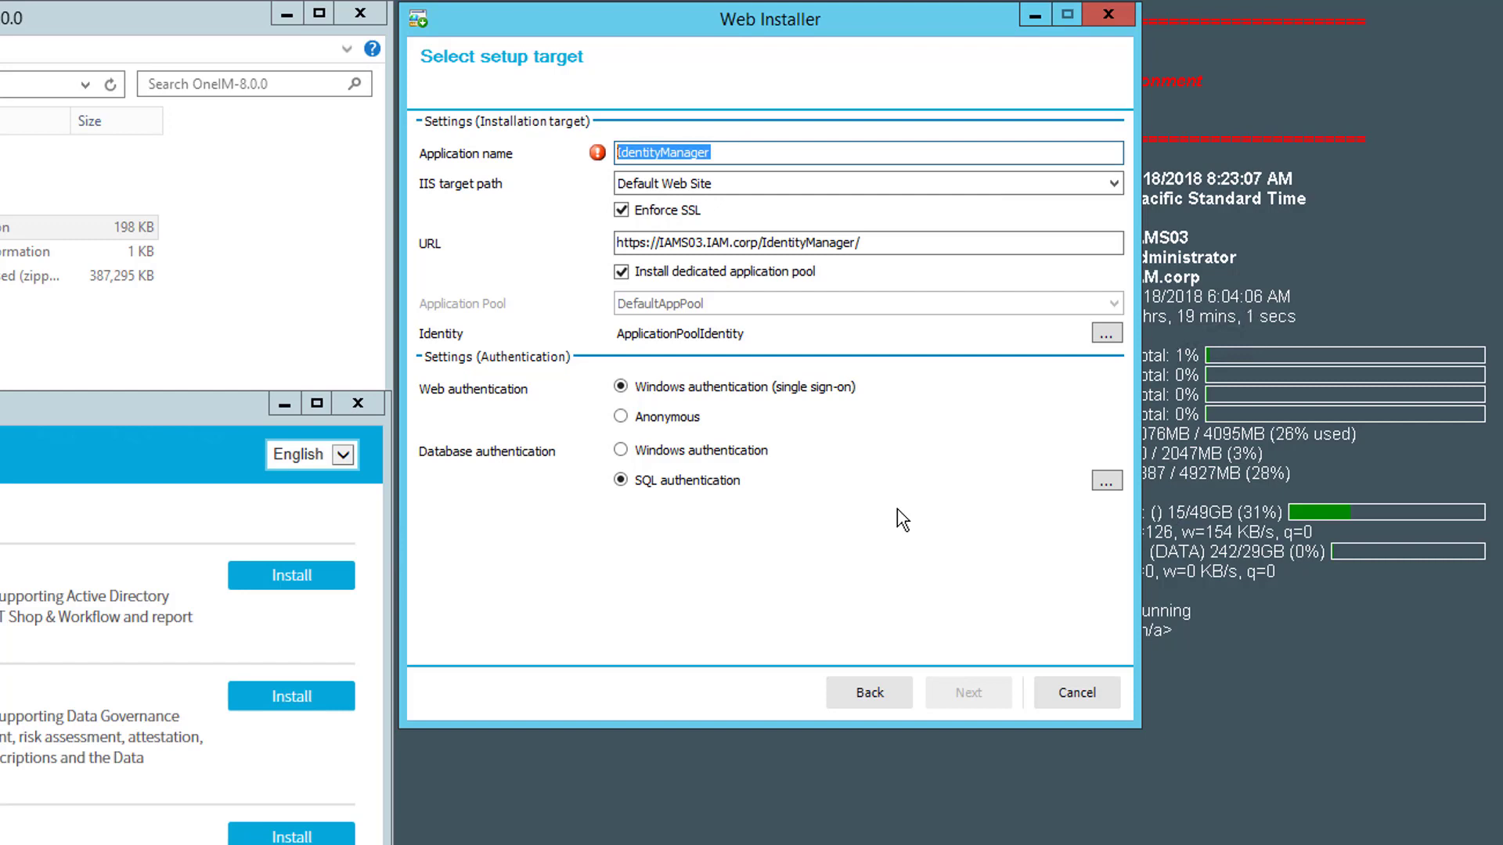
type("PRW")
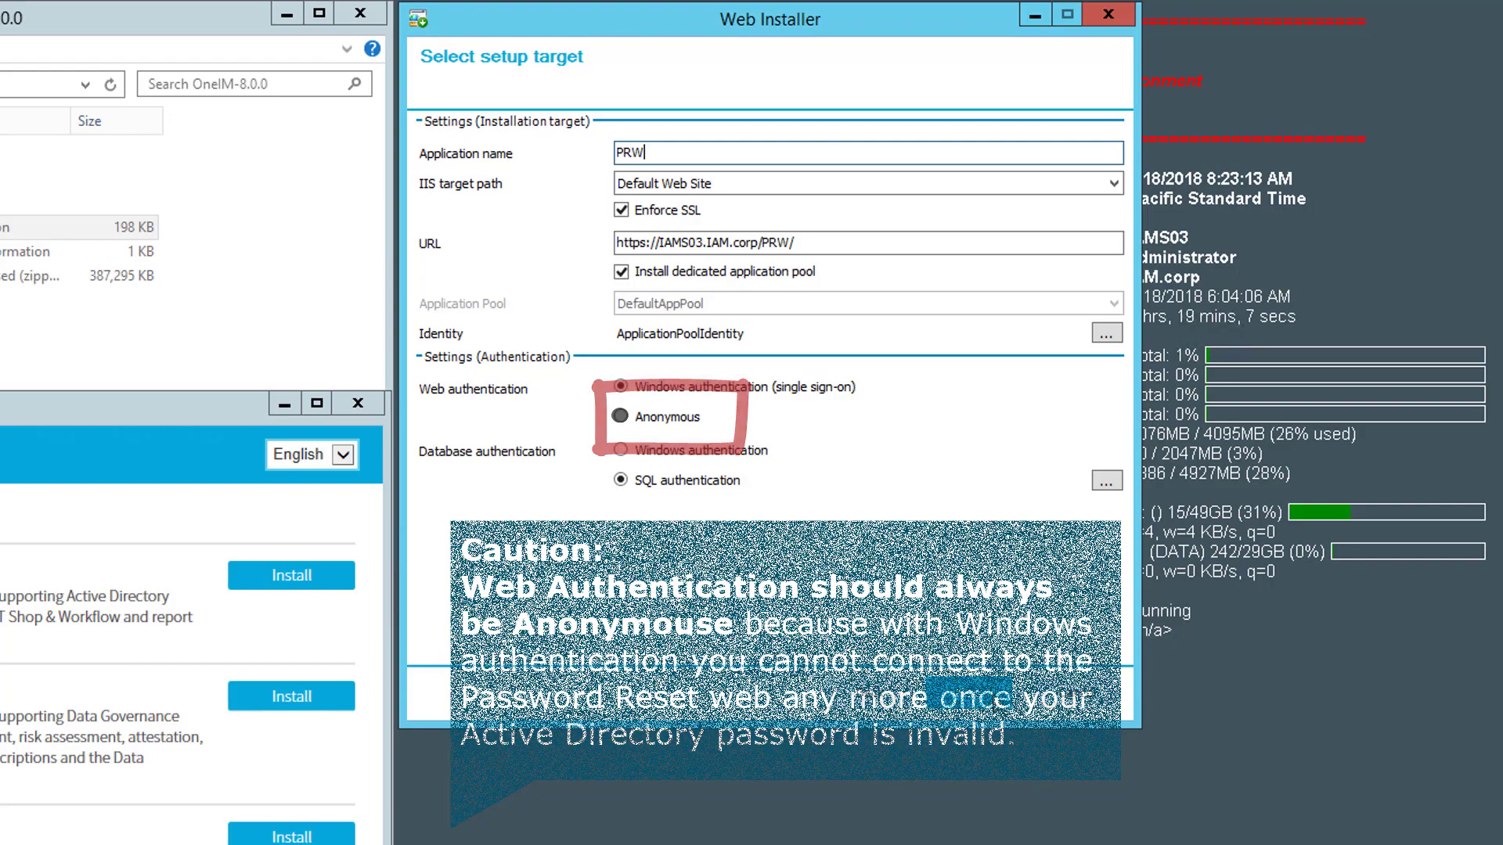
left_click(969, 693)
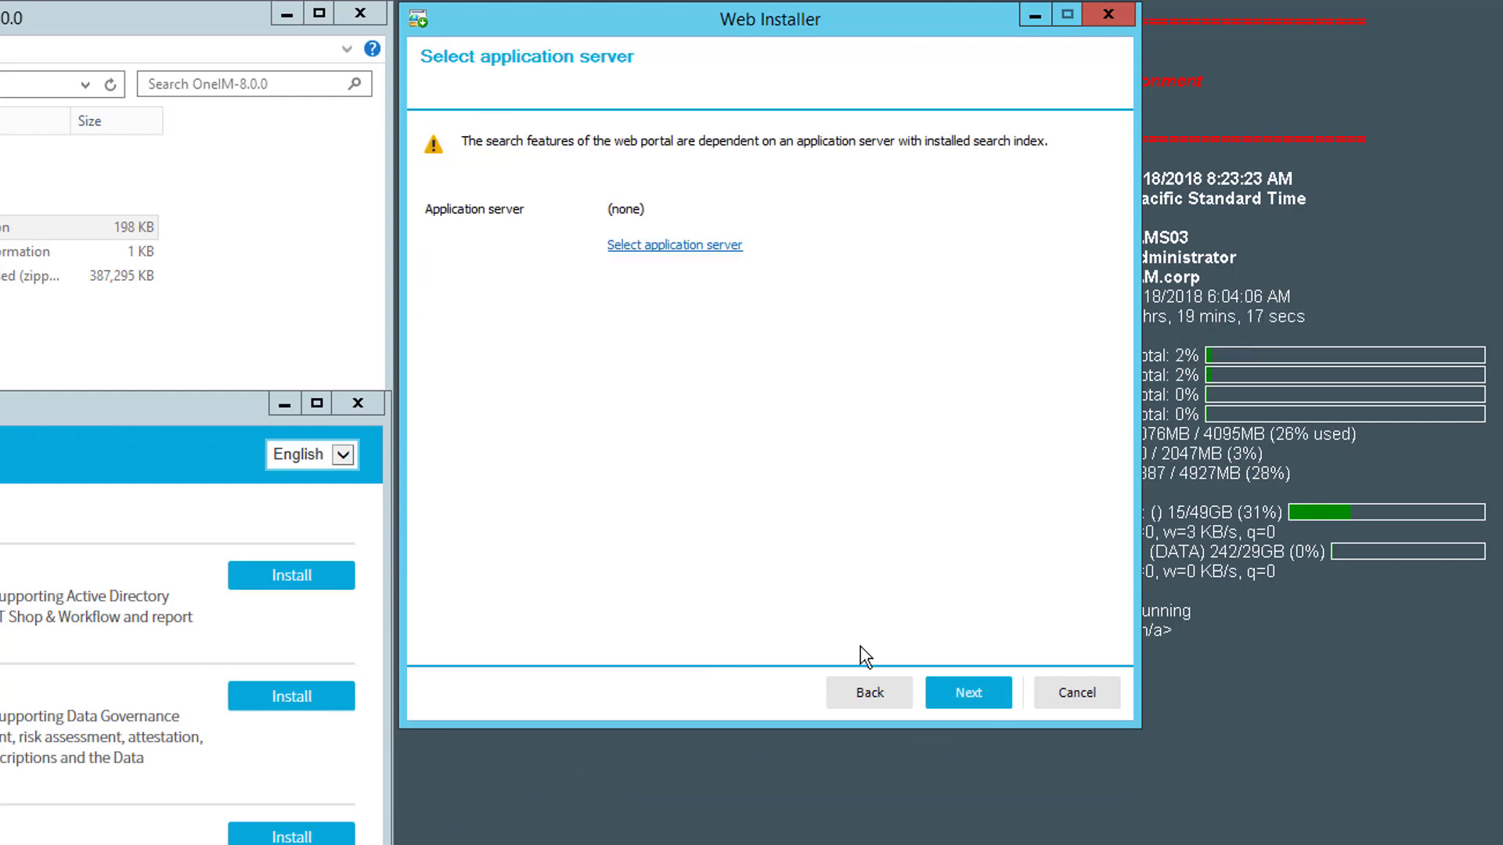
left_click(670, 246)
left_click_drag(446, 453, 798, 329)
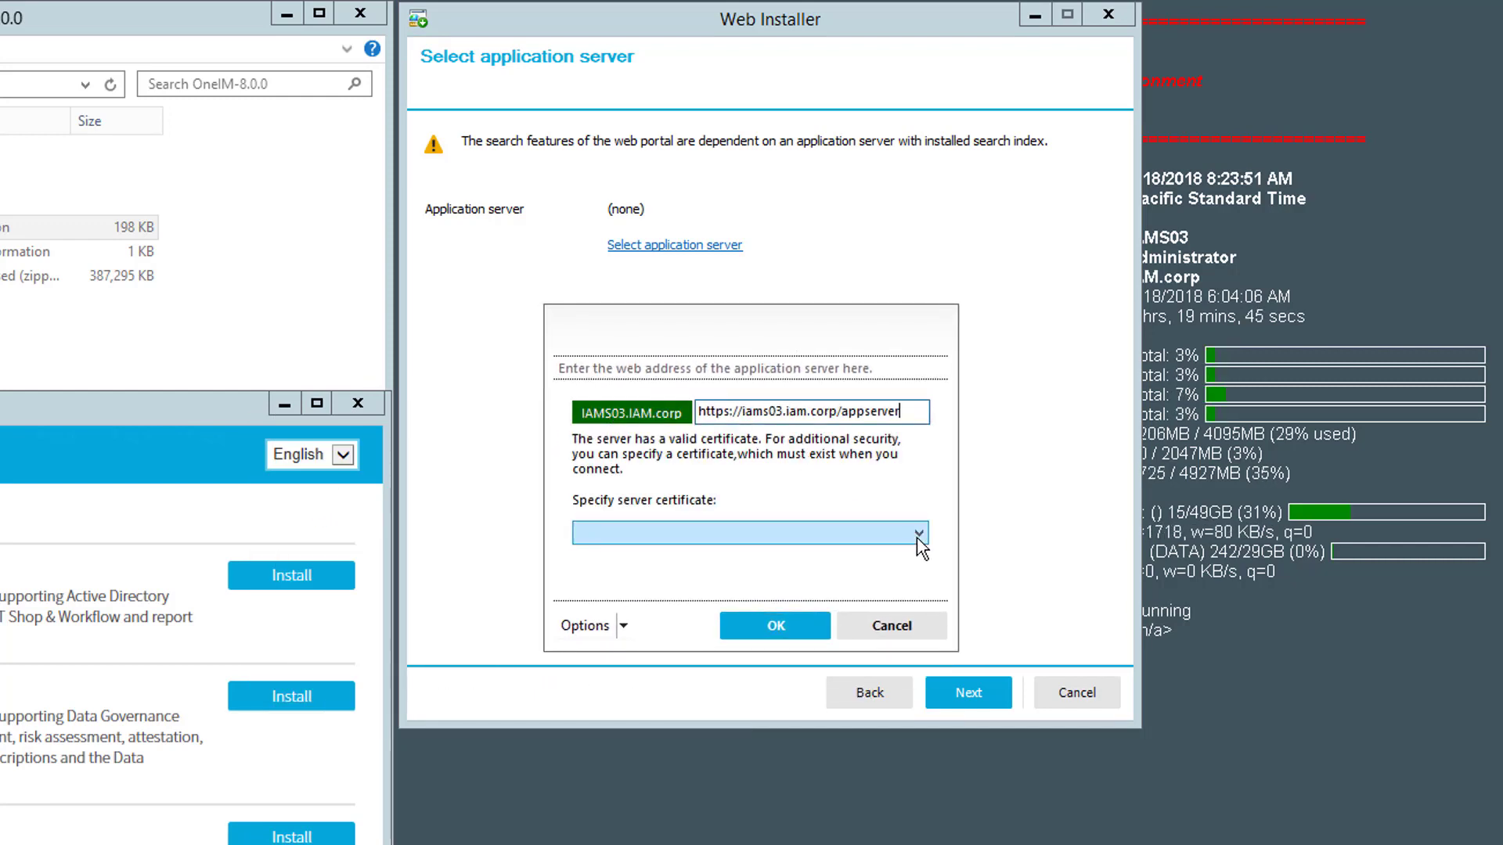
left_click(919, 538)
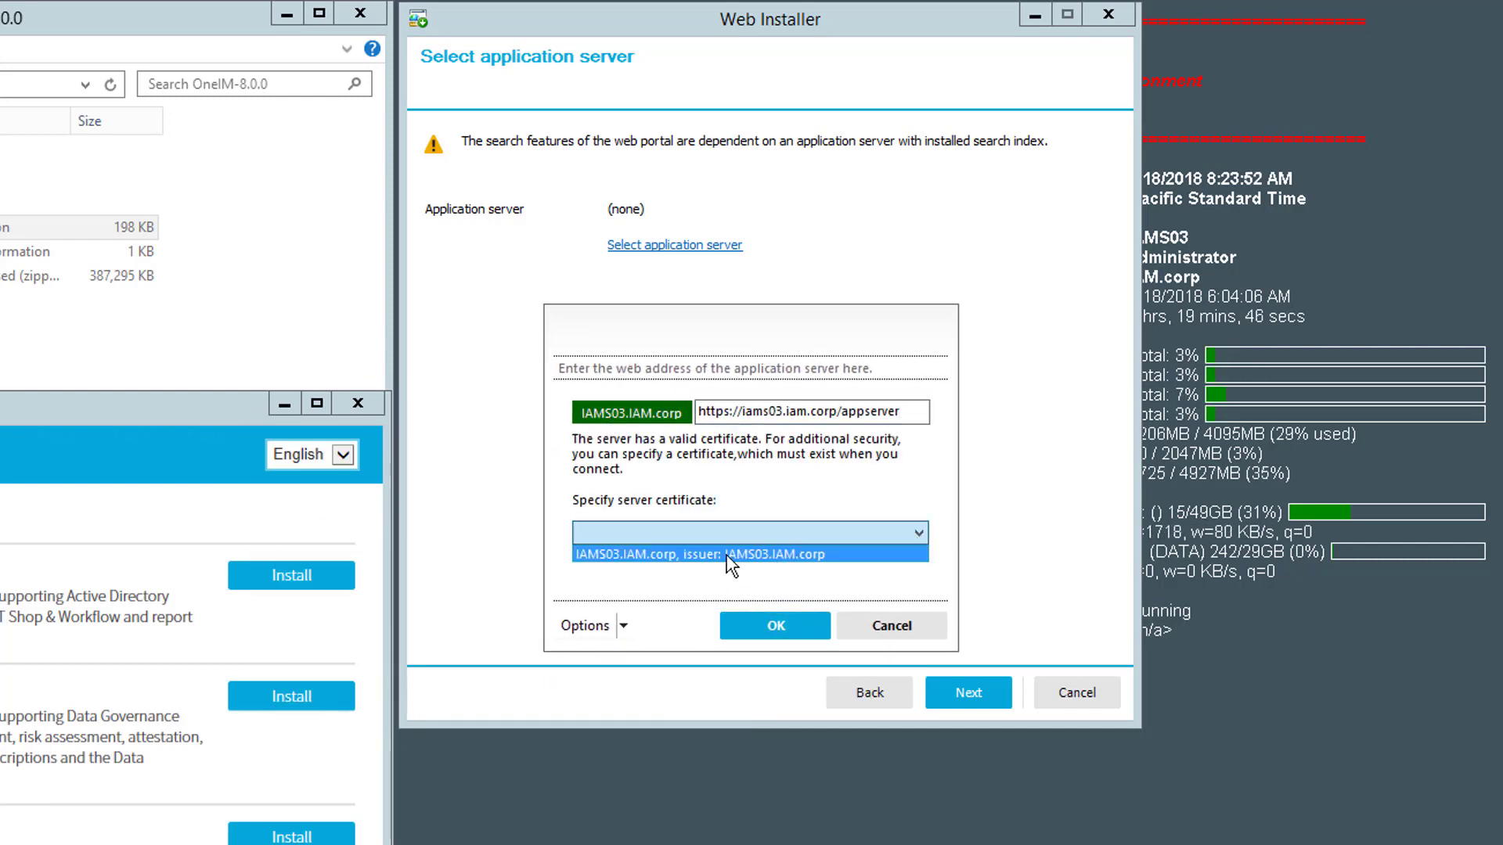
left_click(731, 553)
left_click(775, 625)
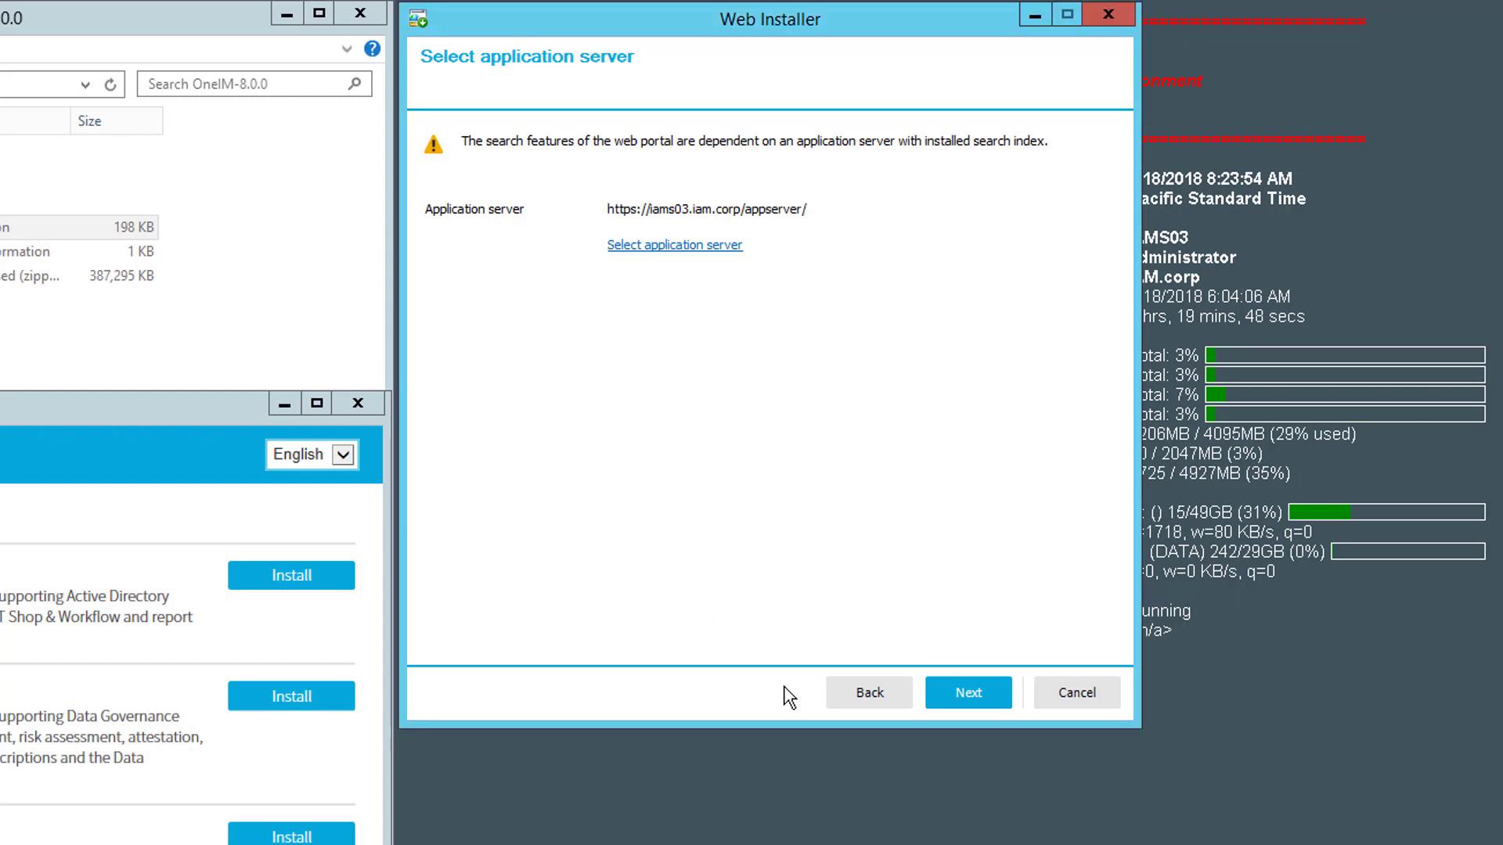
left_click(967, 691)
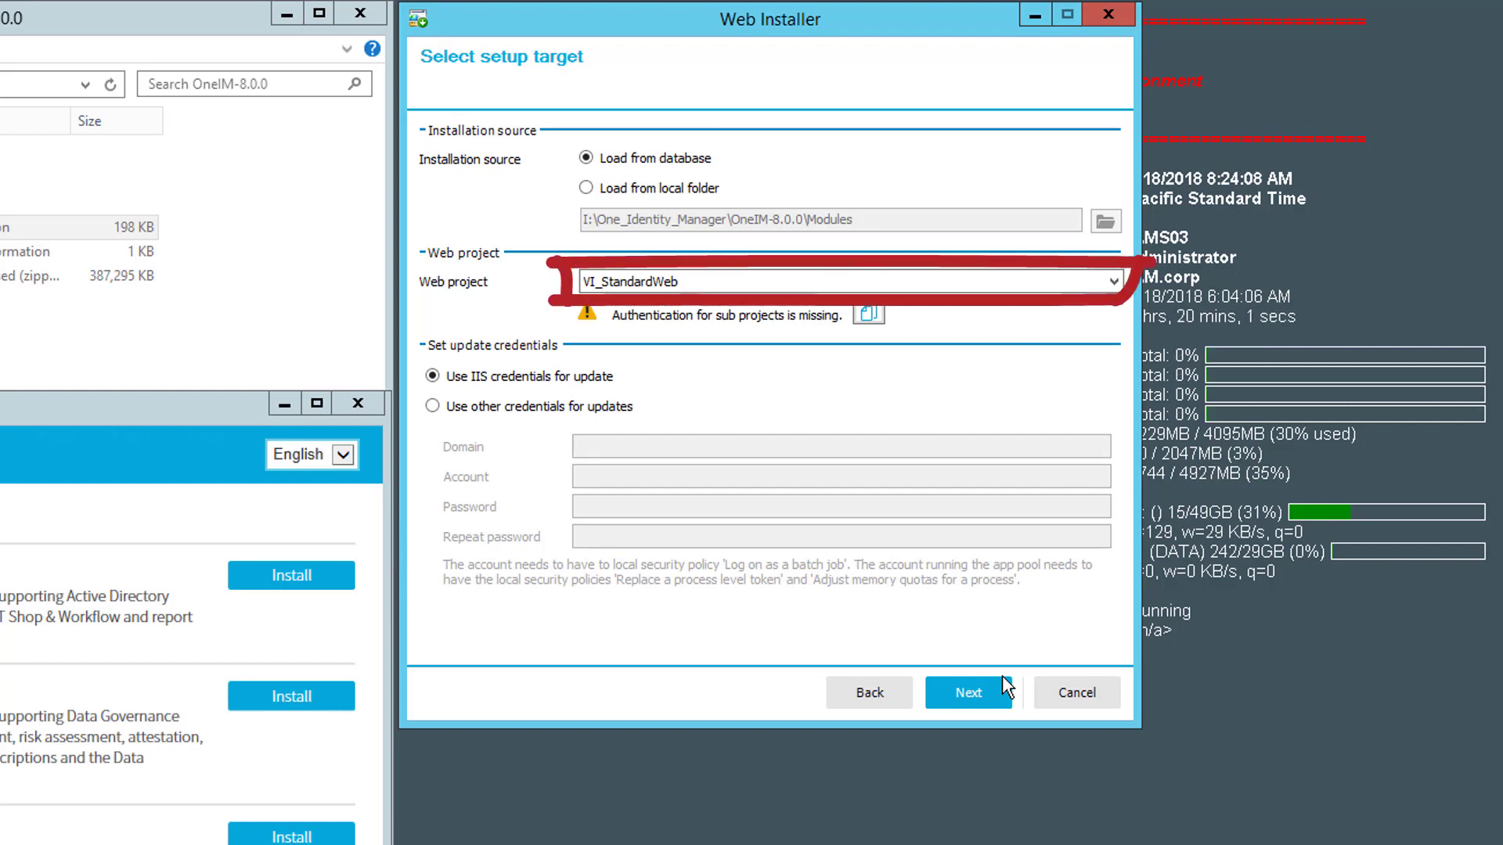
Pick QER_PasswordWeb from the Web project list
left_click(846, 281)
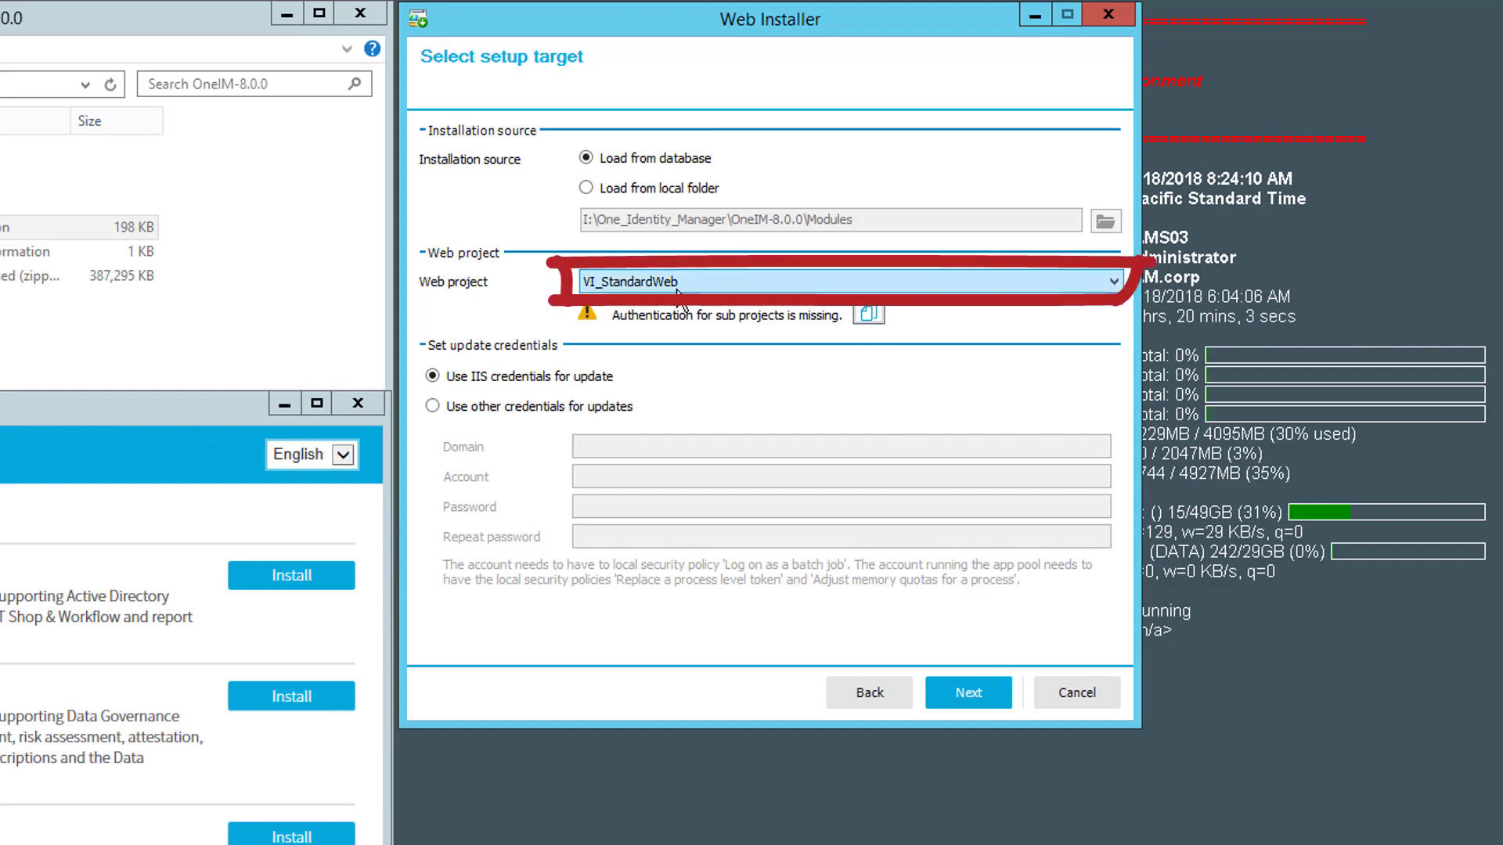
left_click(677, 284)
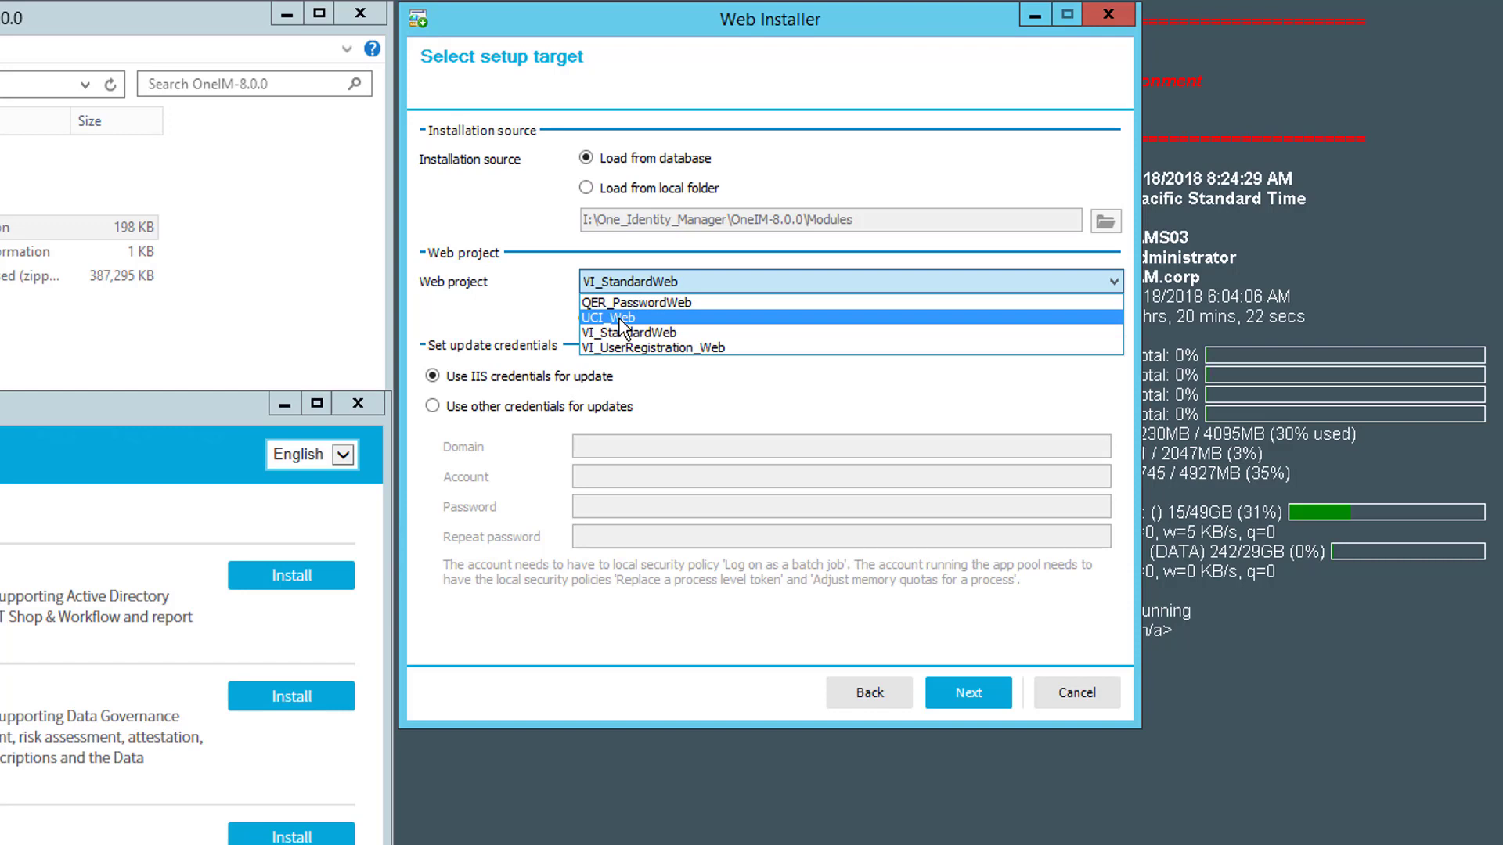
left_click(670, 303)
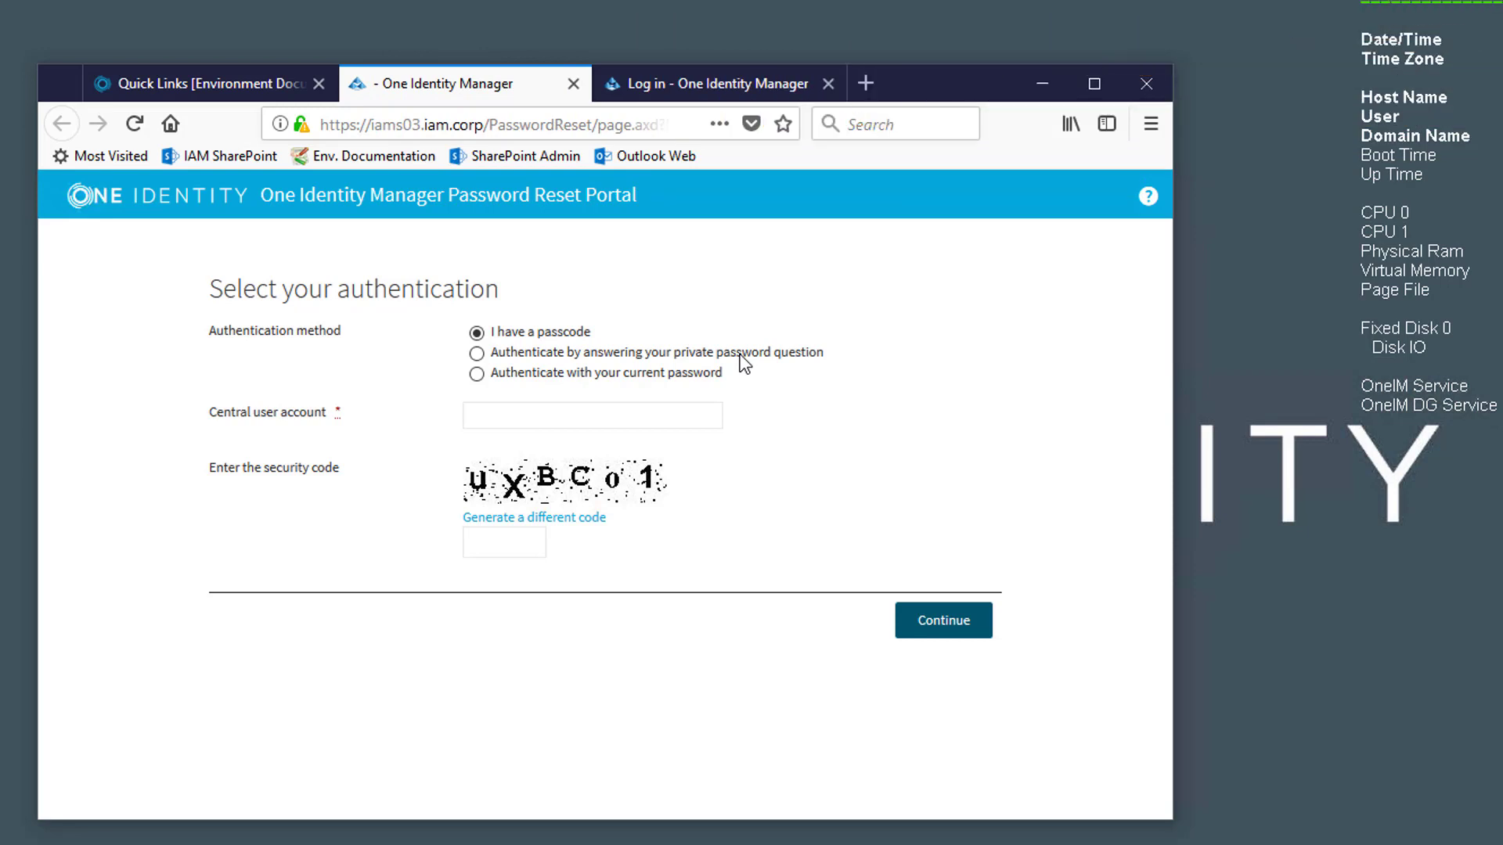
Log in to the Web Portal, fixing the mistyped login name on the second attempt
left_click(703, 88)
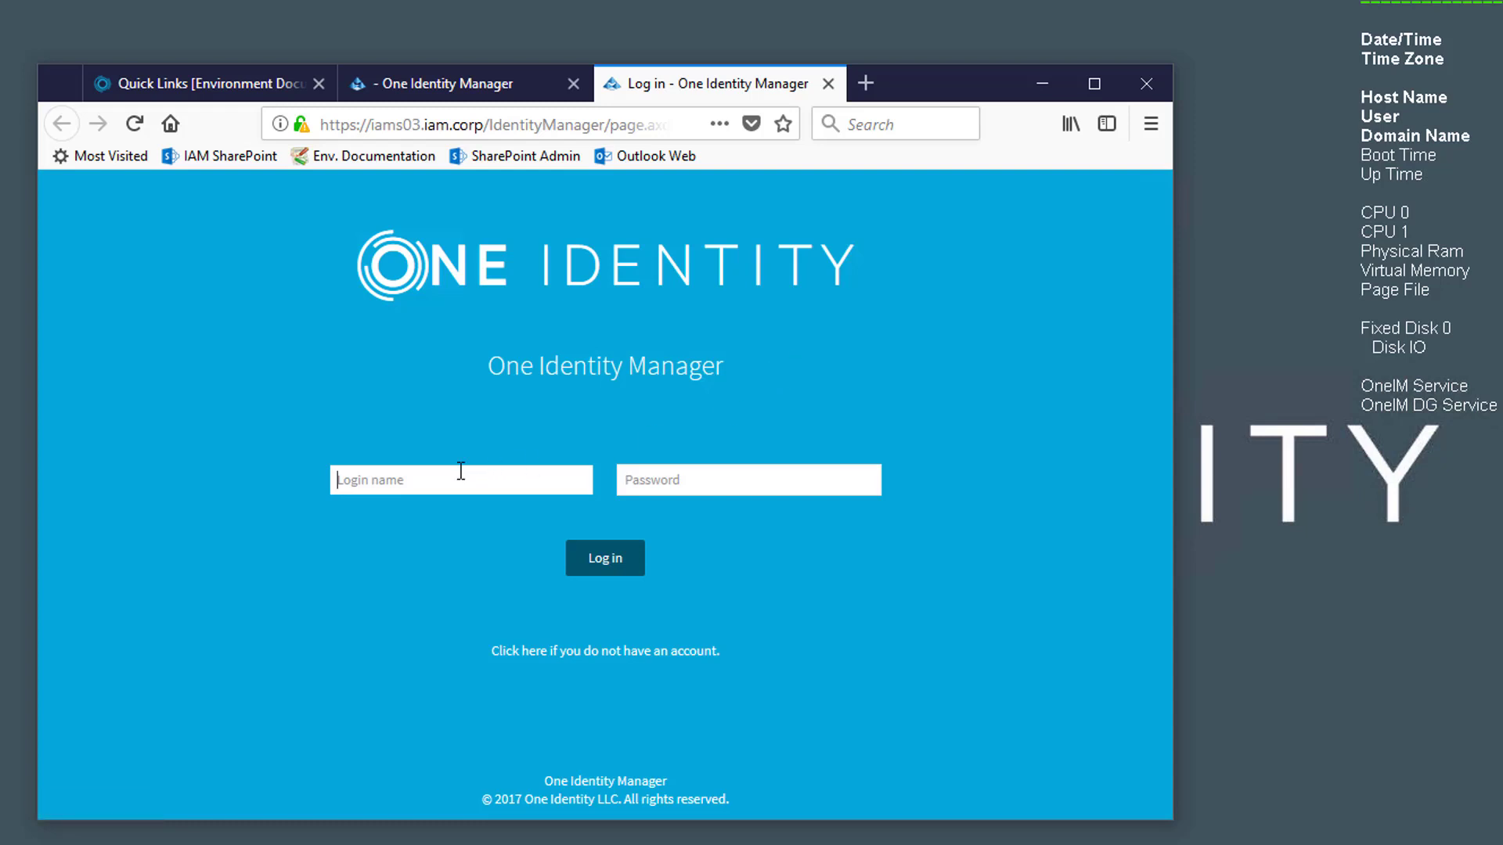
key("Tab")
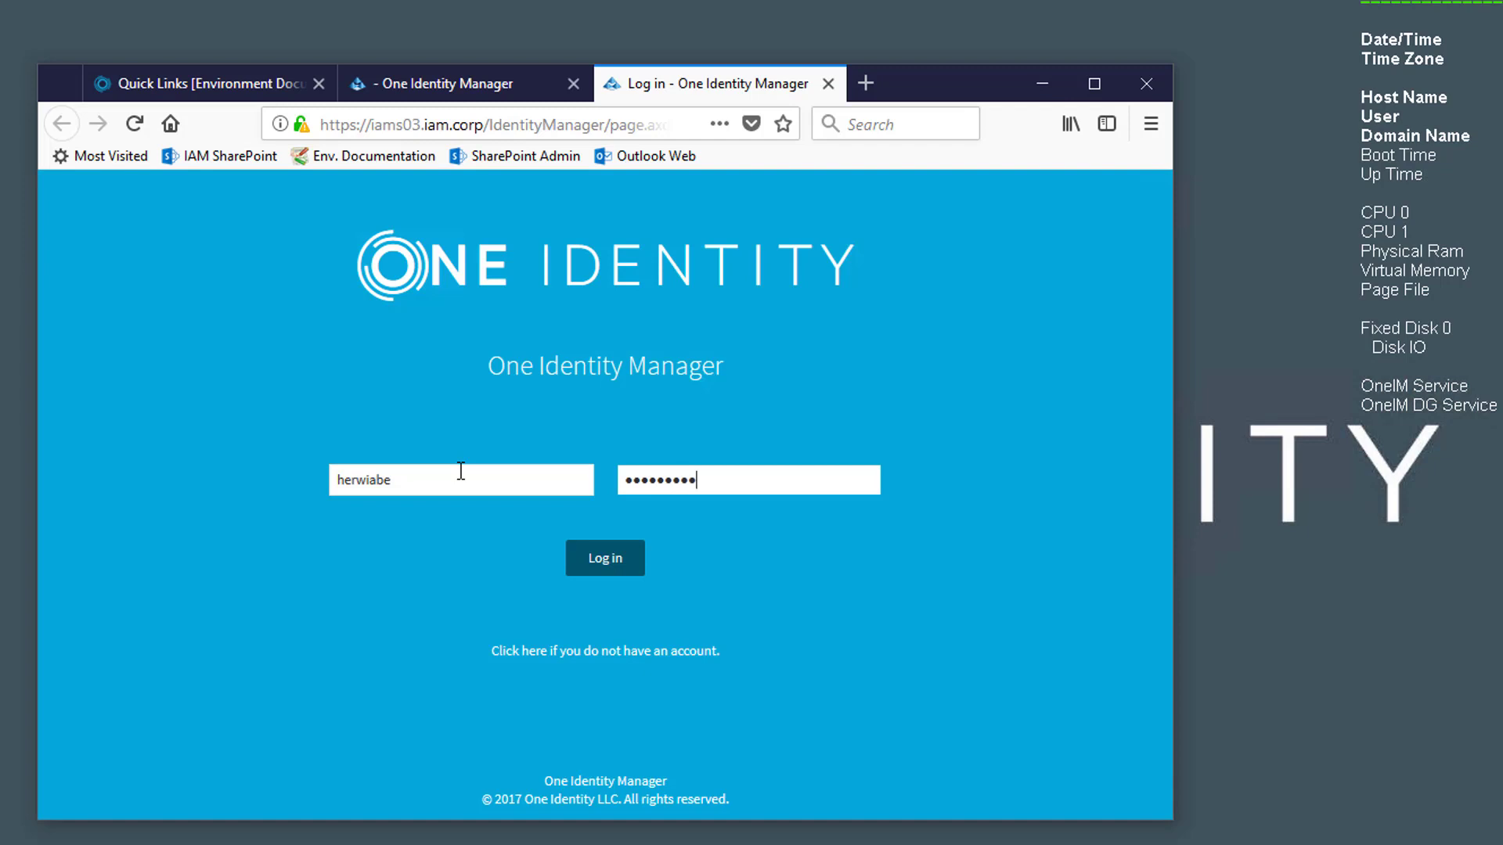
key("Return")
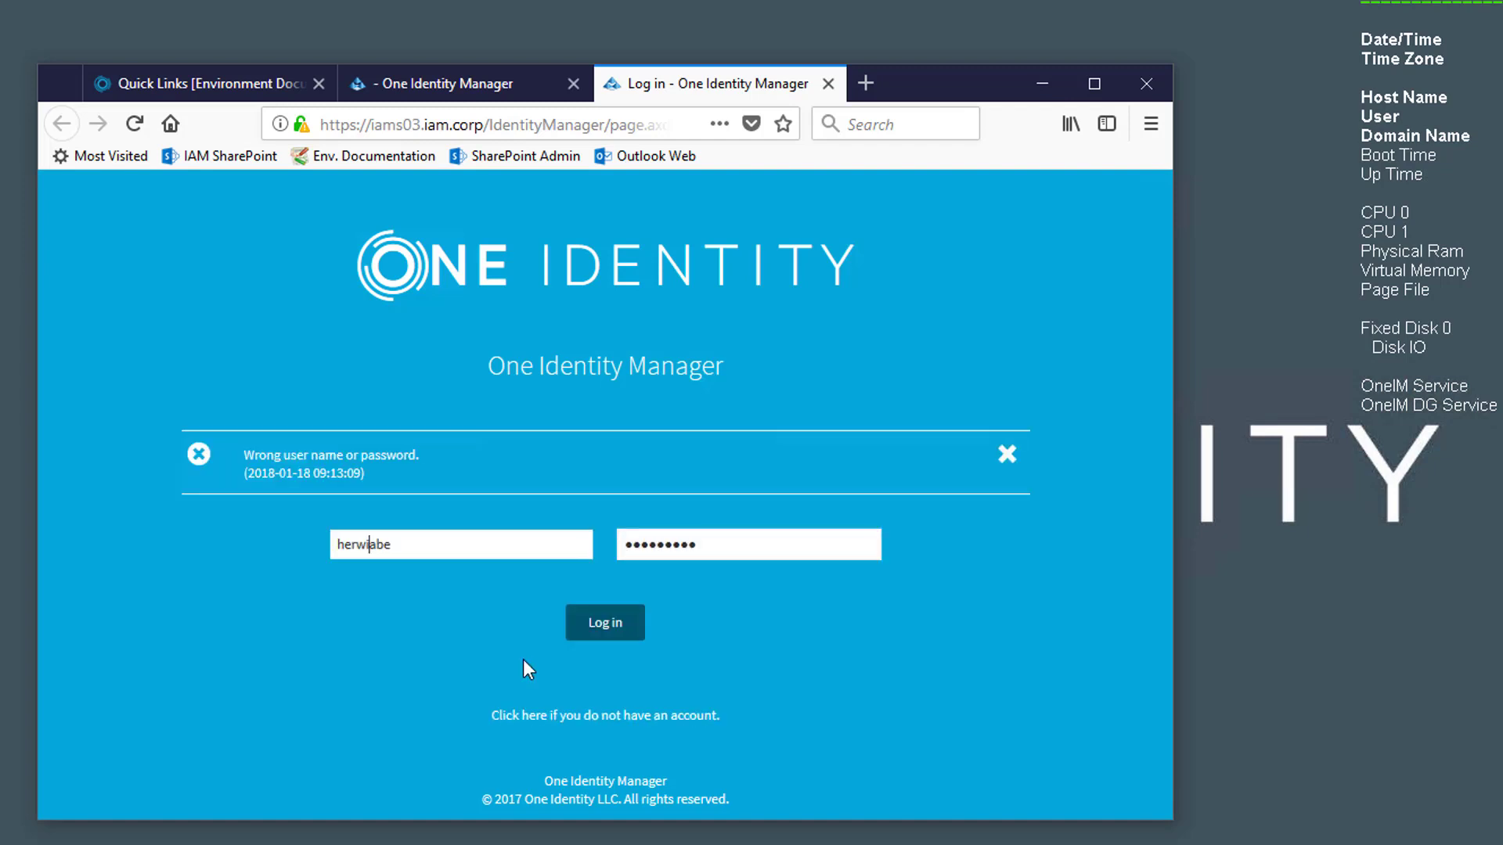
key("Delete")
key("Return")
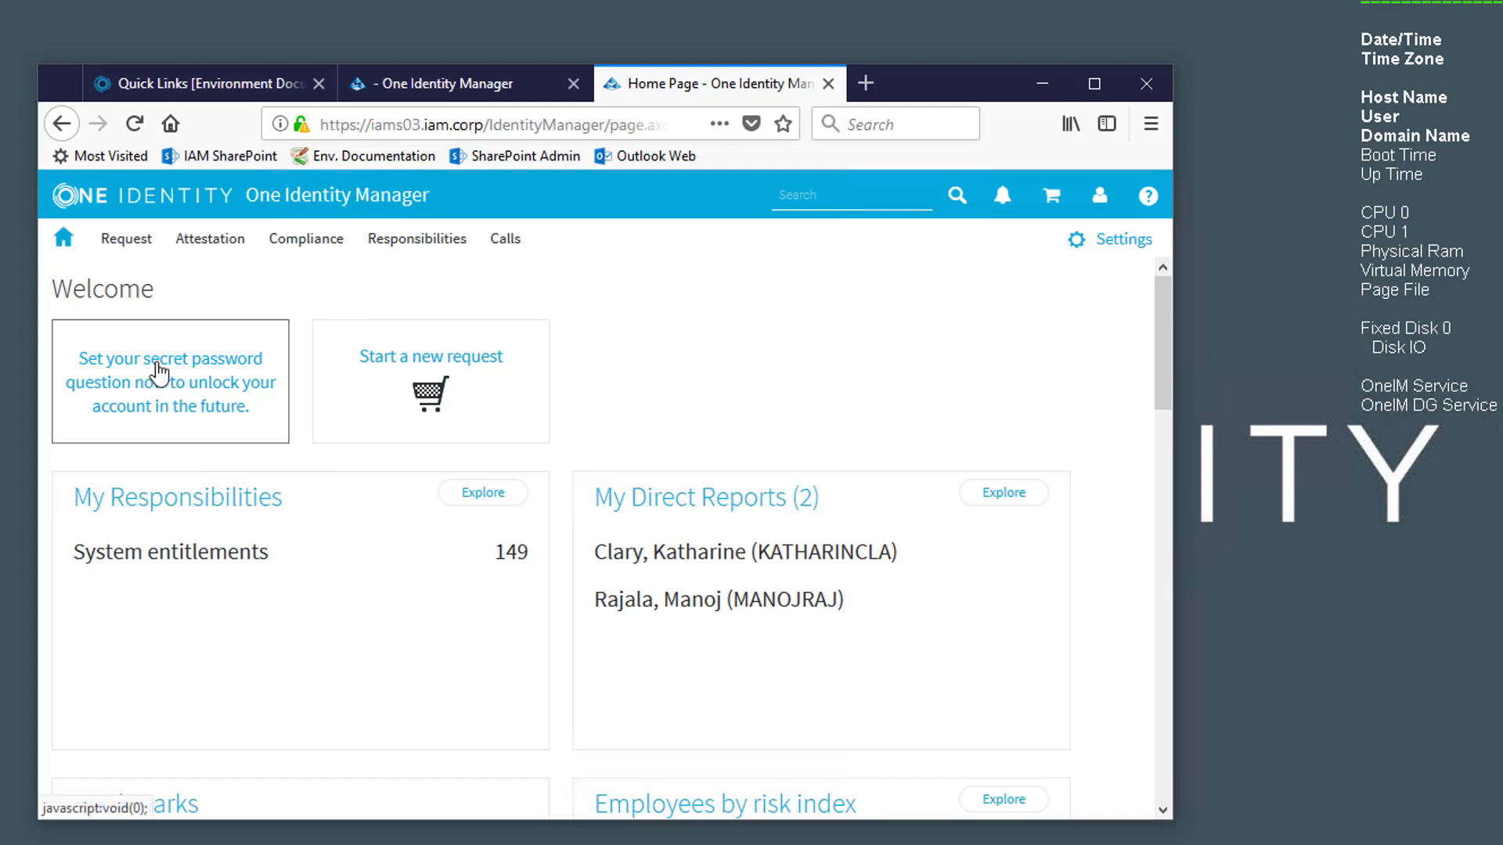
Open the secret password question settings from My profile
left_click(1102, 198)
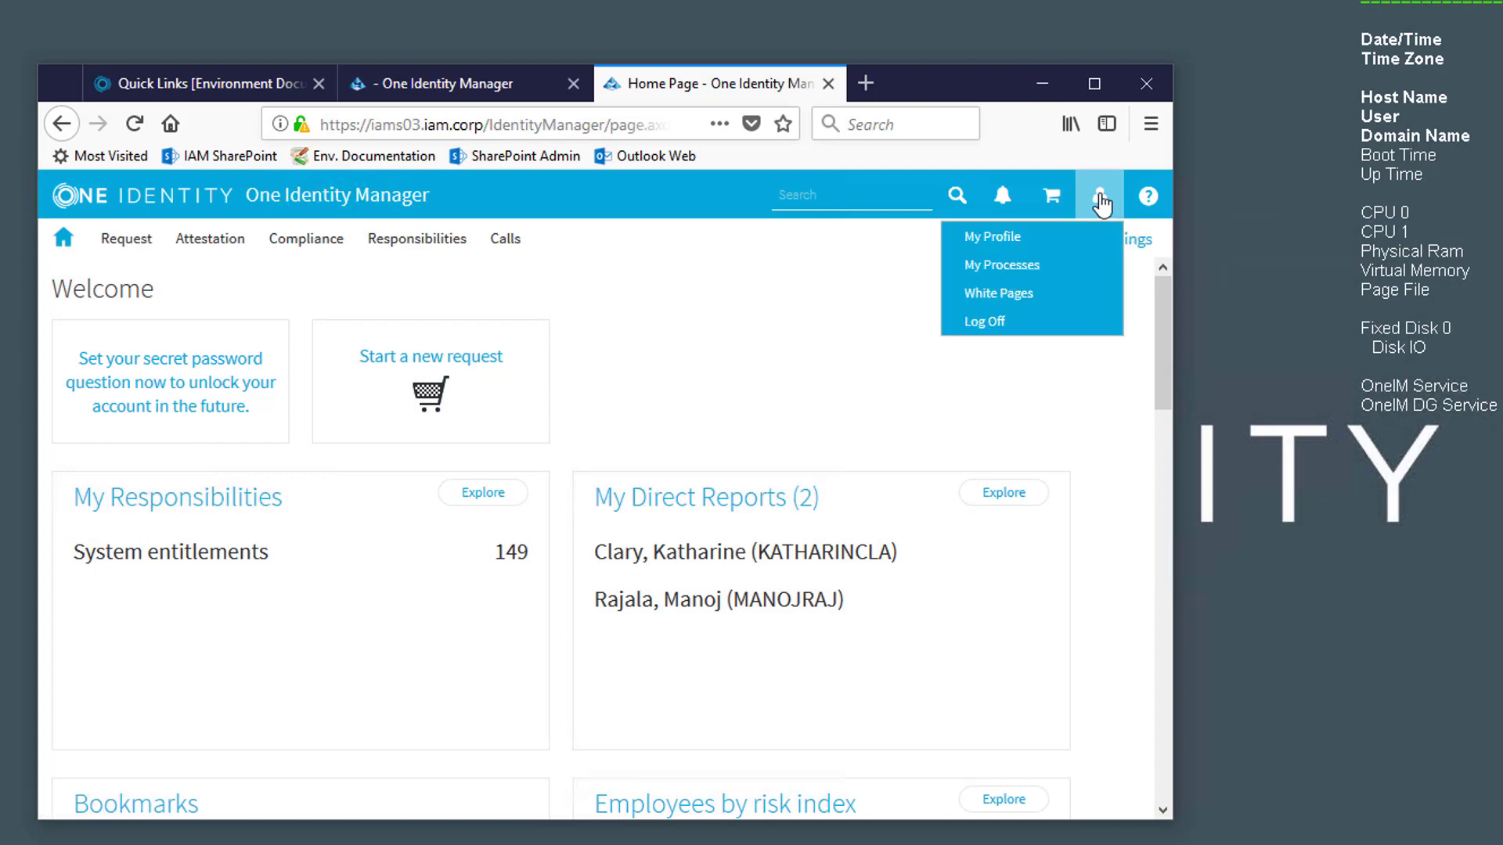
left_click(999, 235)
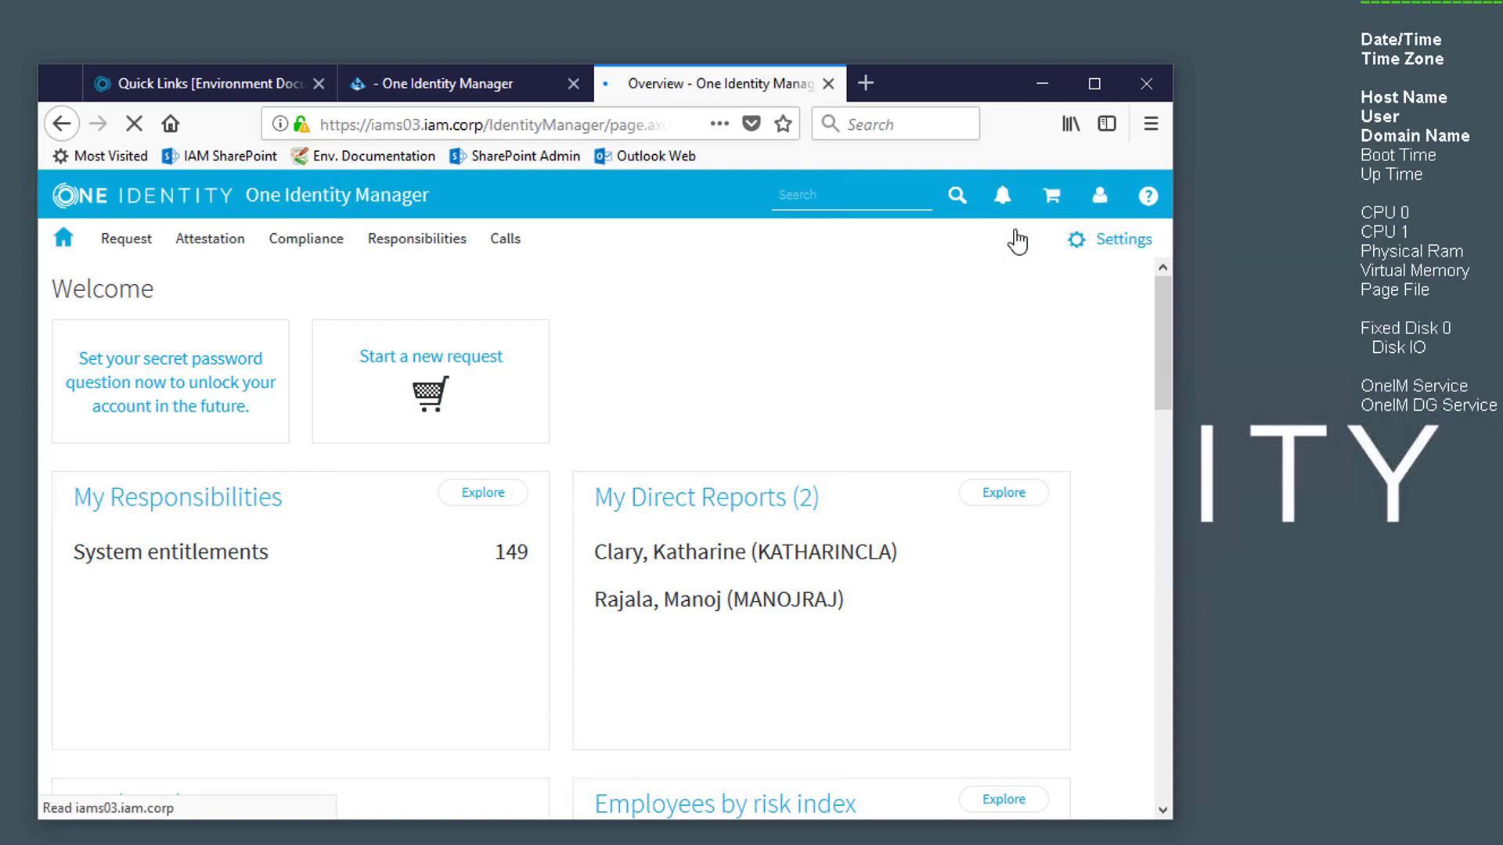
scroll(893, 626, "down", 3)
scroll(895, 626, "down", 2)
scroll(894, 626, "up", 1)
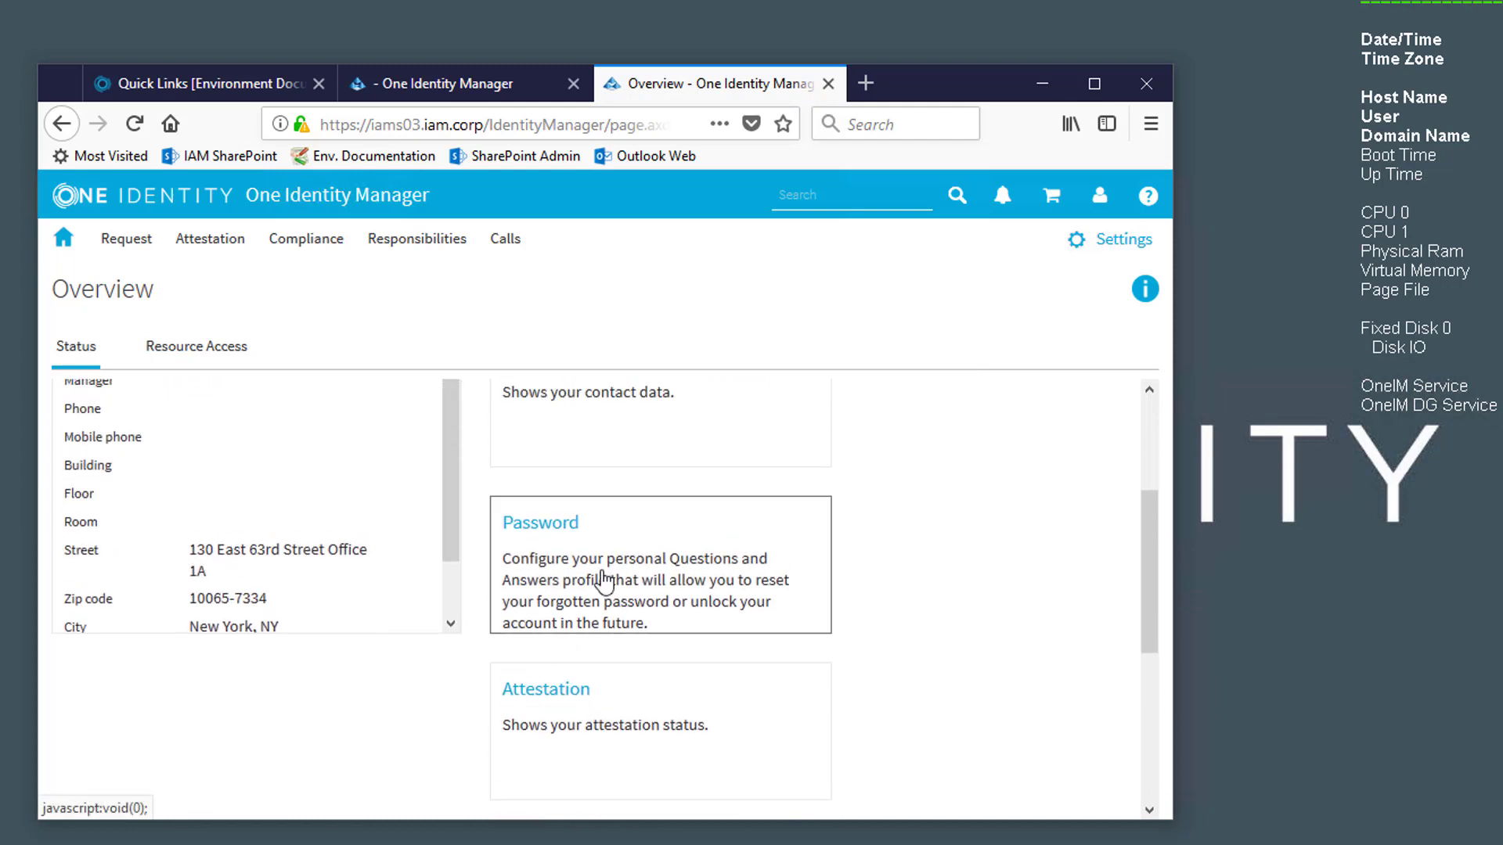
left_click(605, 580)
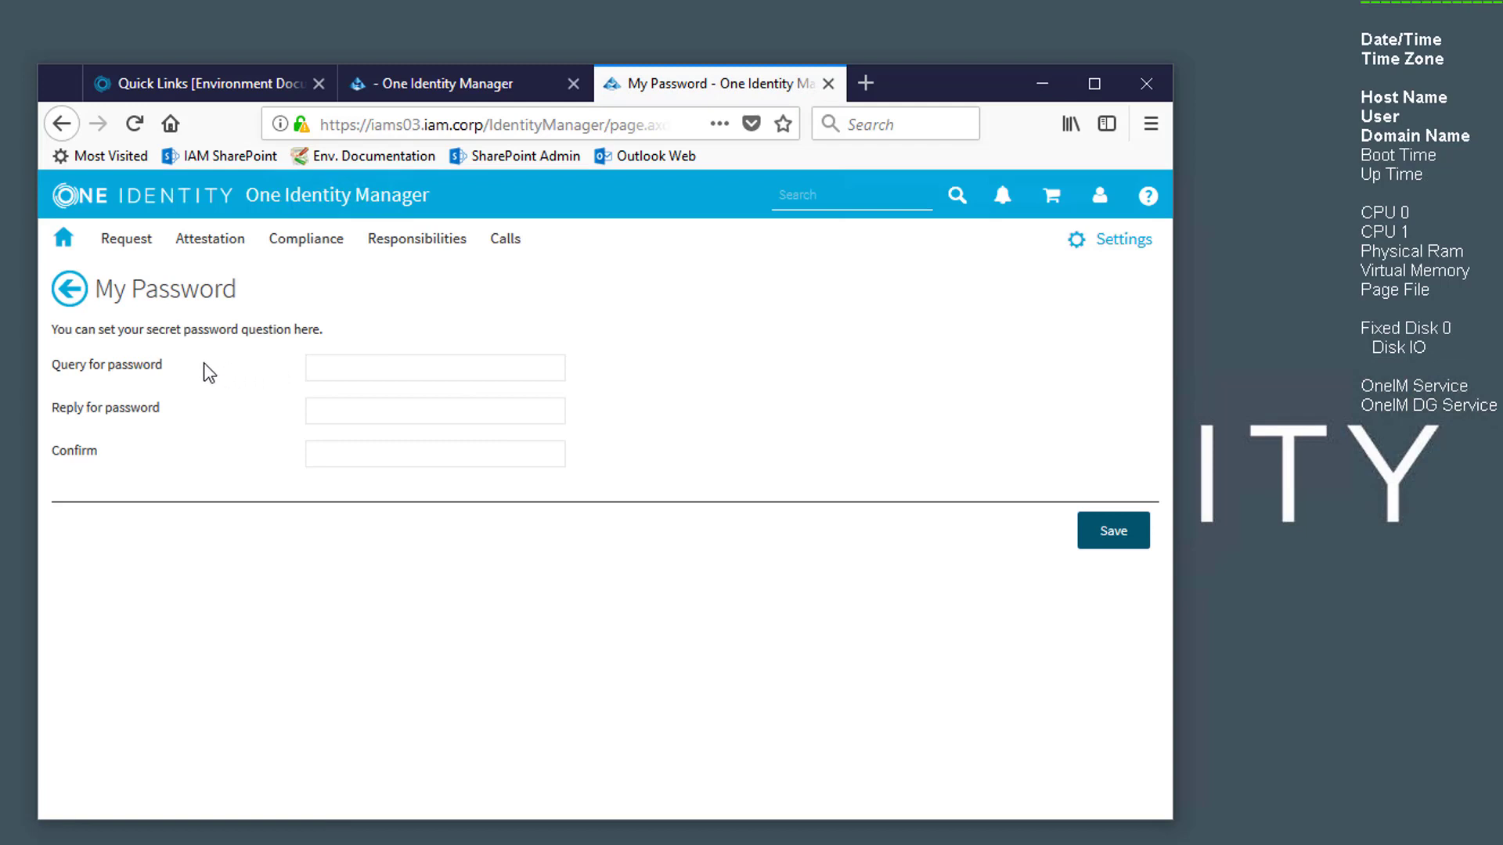
Enter the favourite-colour question and reply, confirm the reply, and save
left_click(356, 367)
type("What is mk")
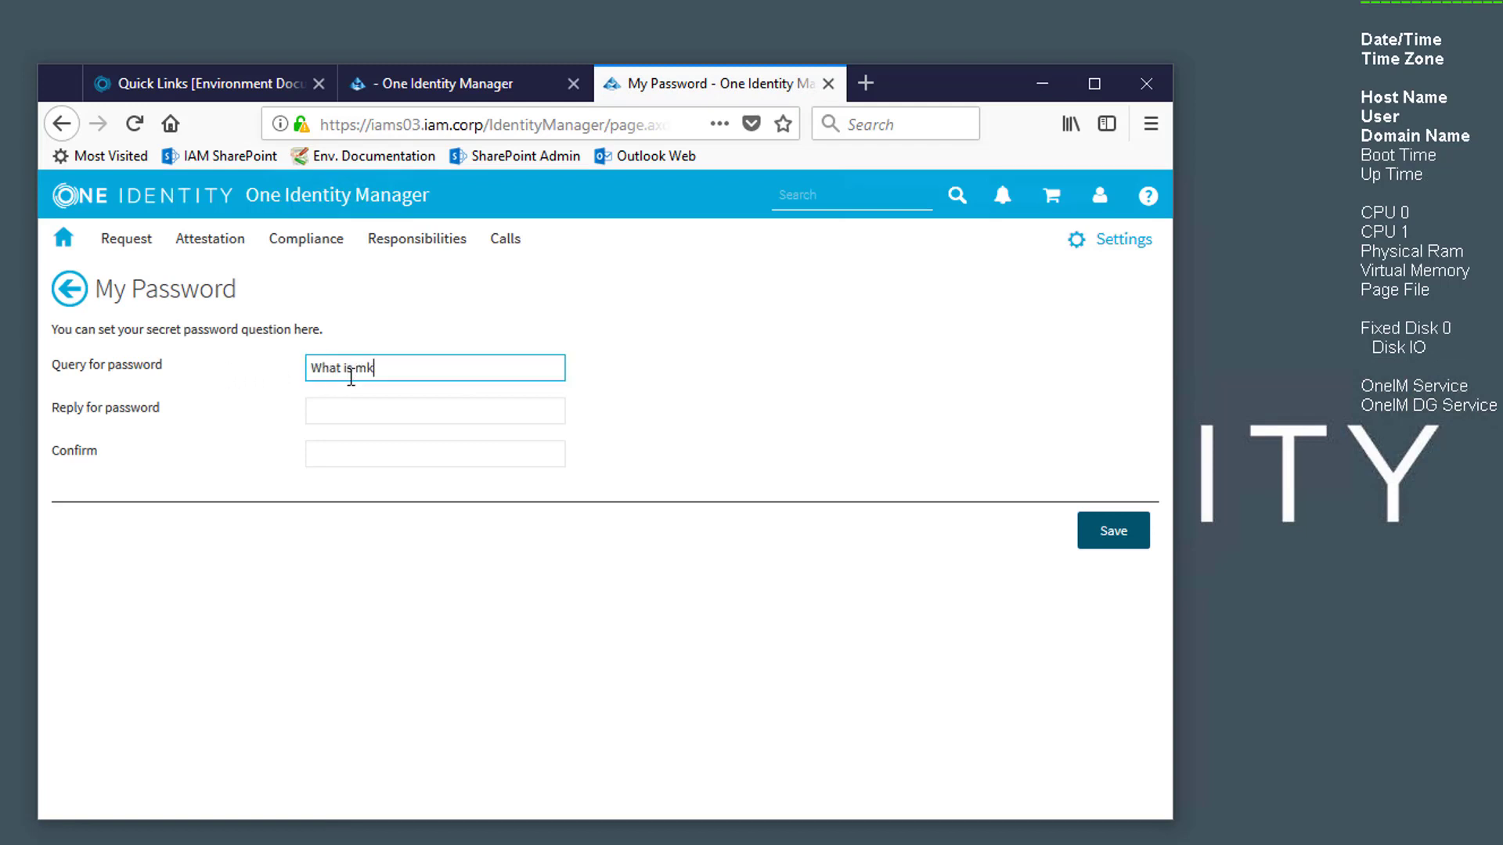
type("y favorite color?")
left_click(346, 413)
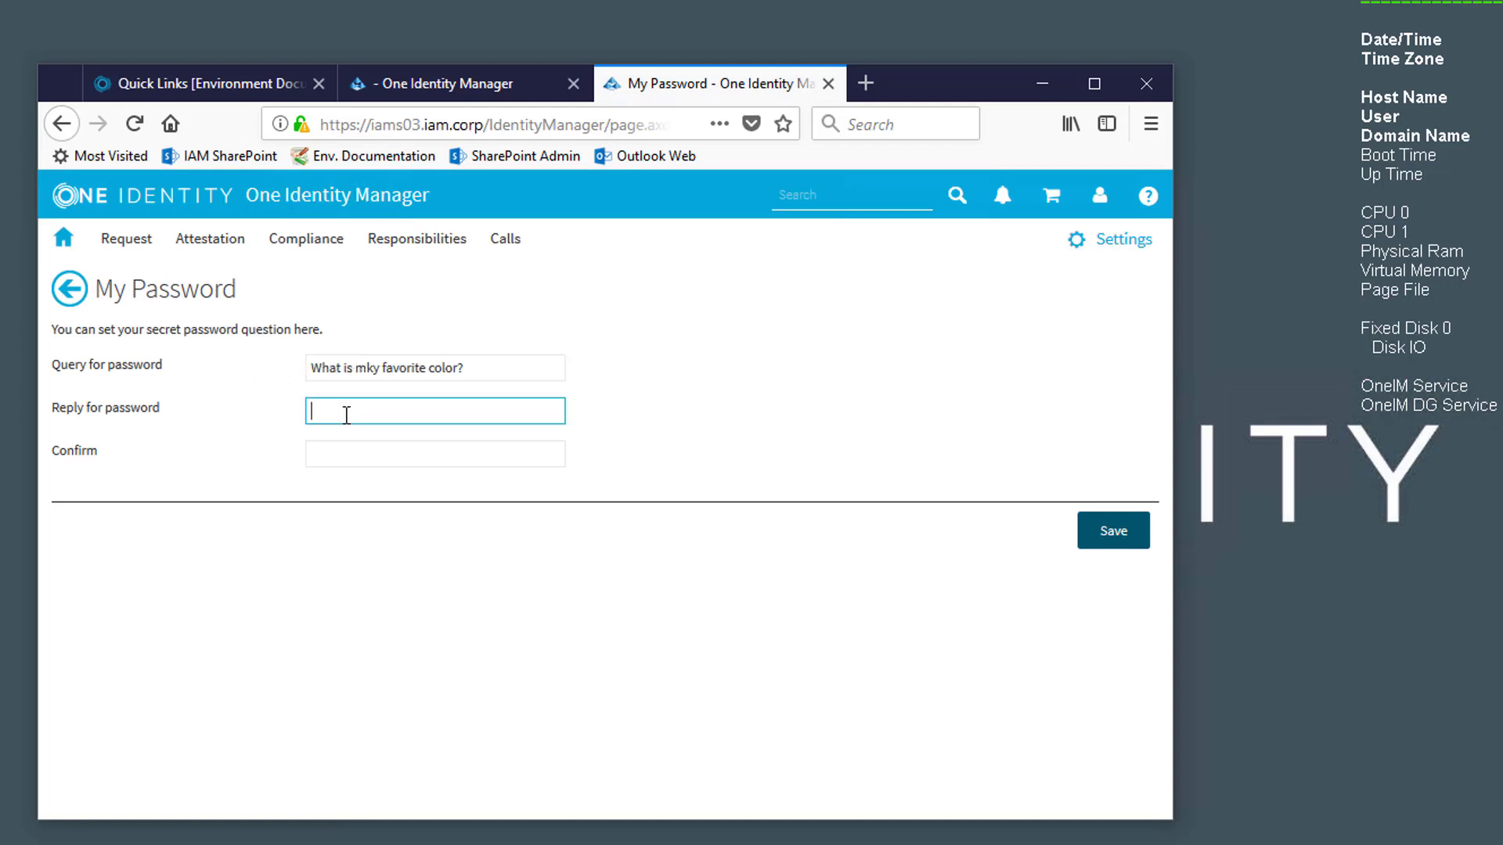
left_click(388, 454)
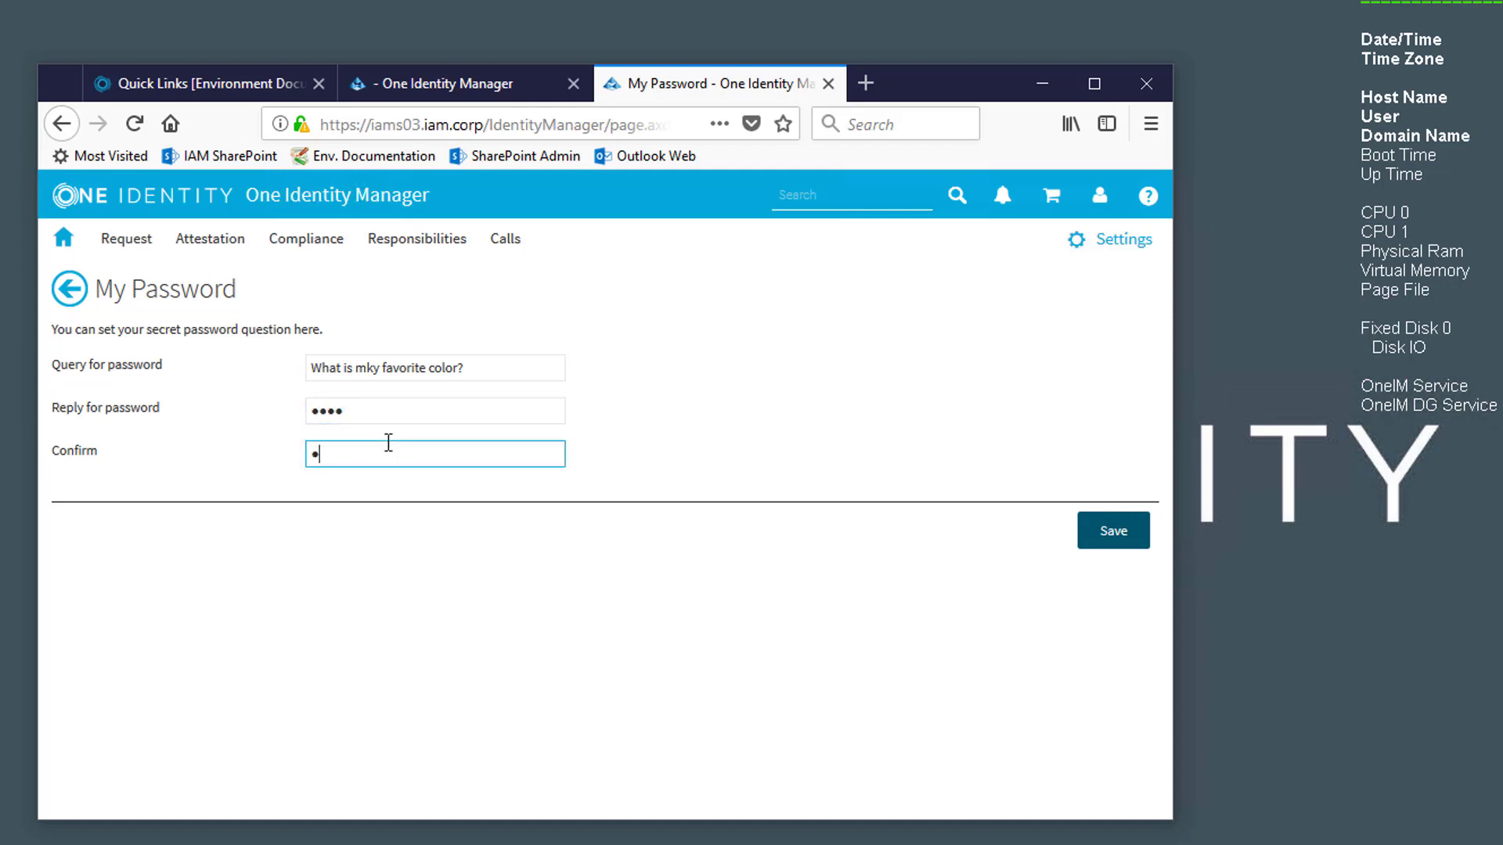
left_click(1114, 531)
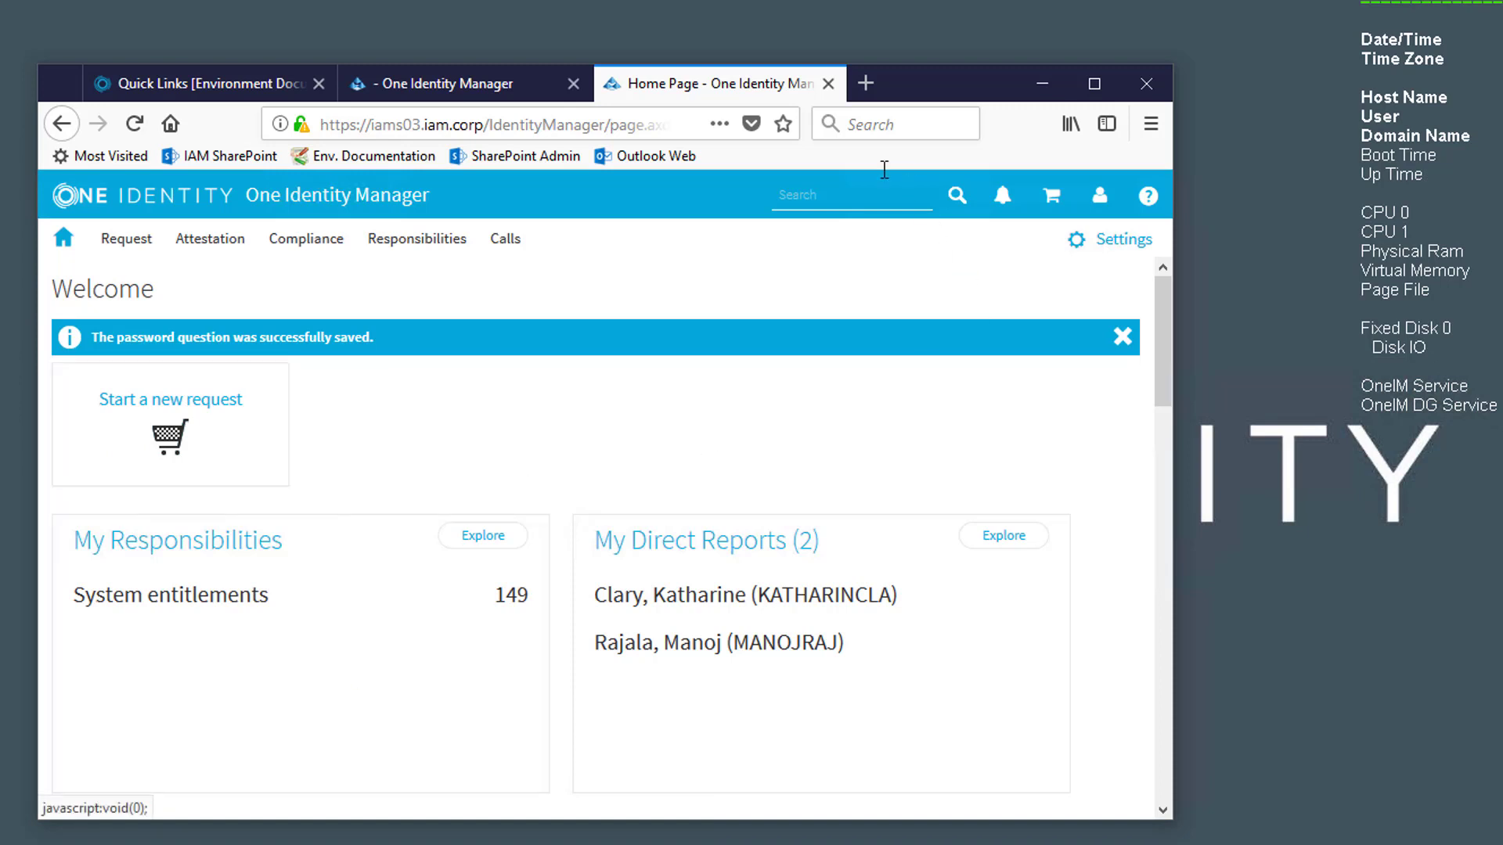
Close the Home Page tab to return to the Password Reset Portal
left_click(830, 84)
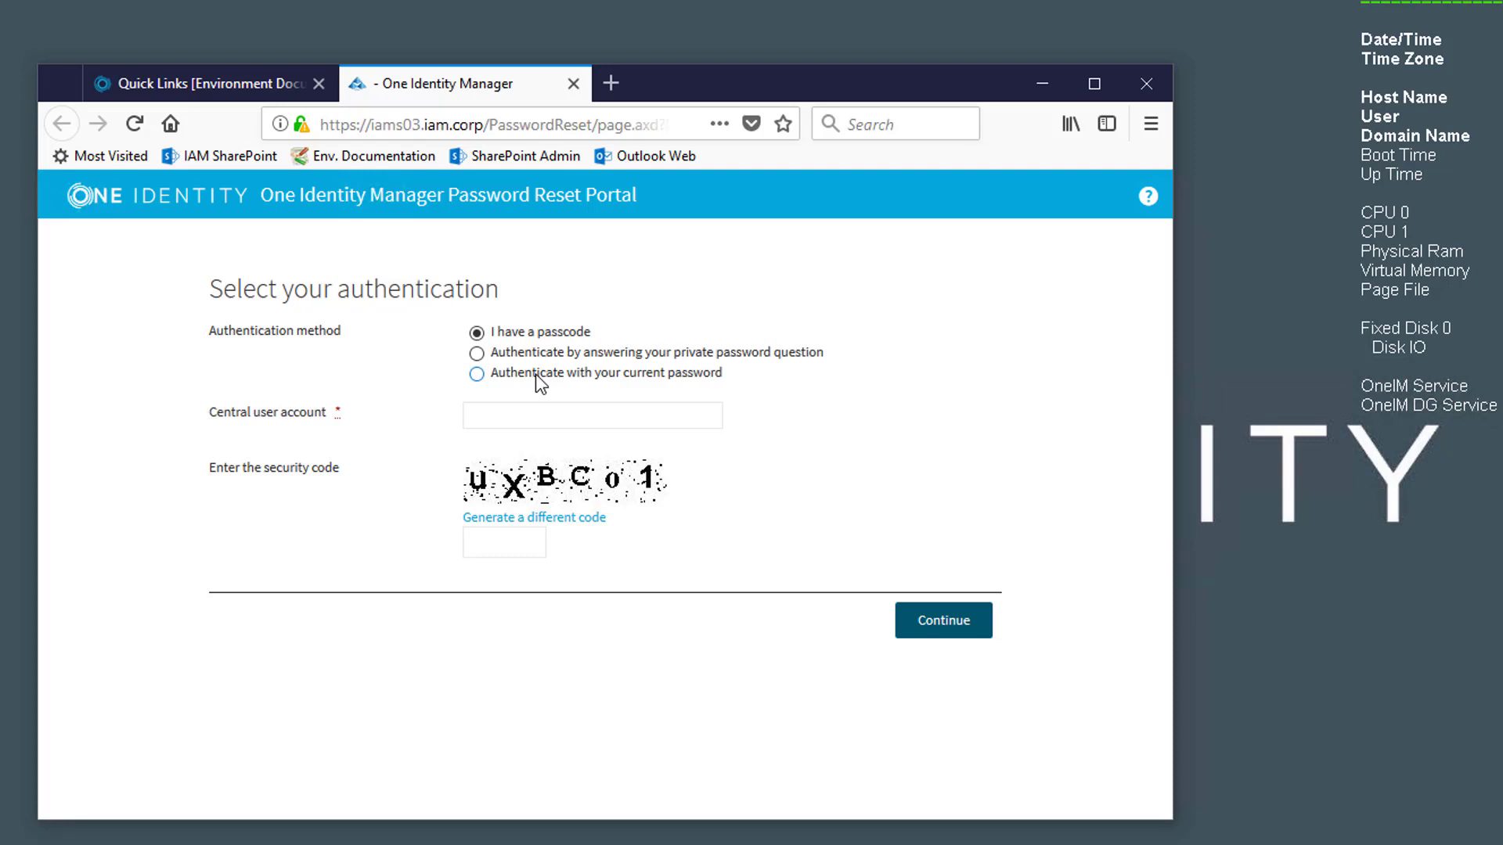
left_click(517, 354)
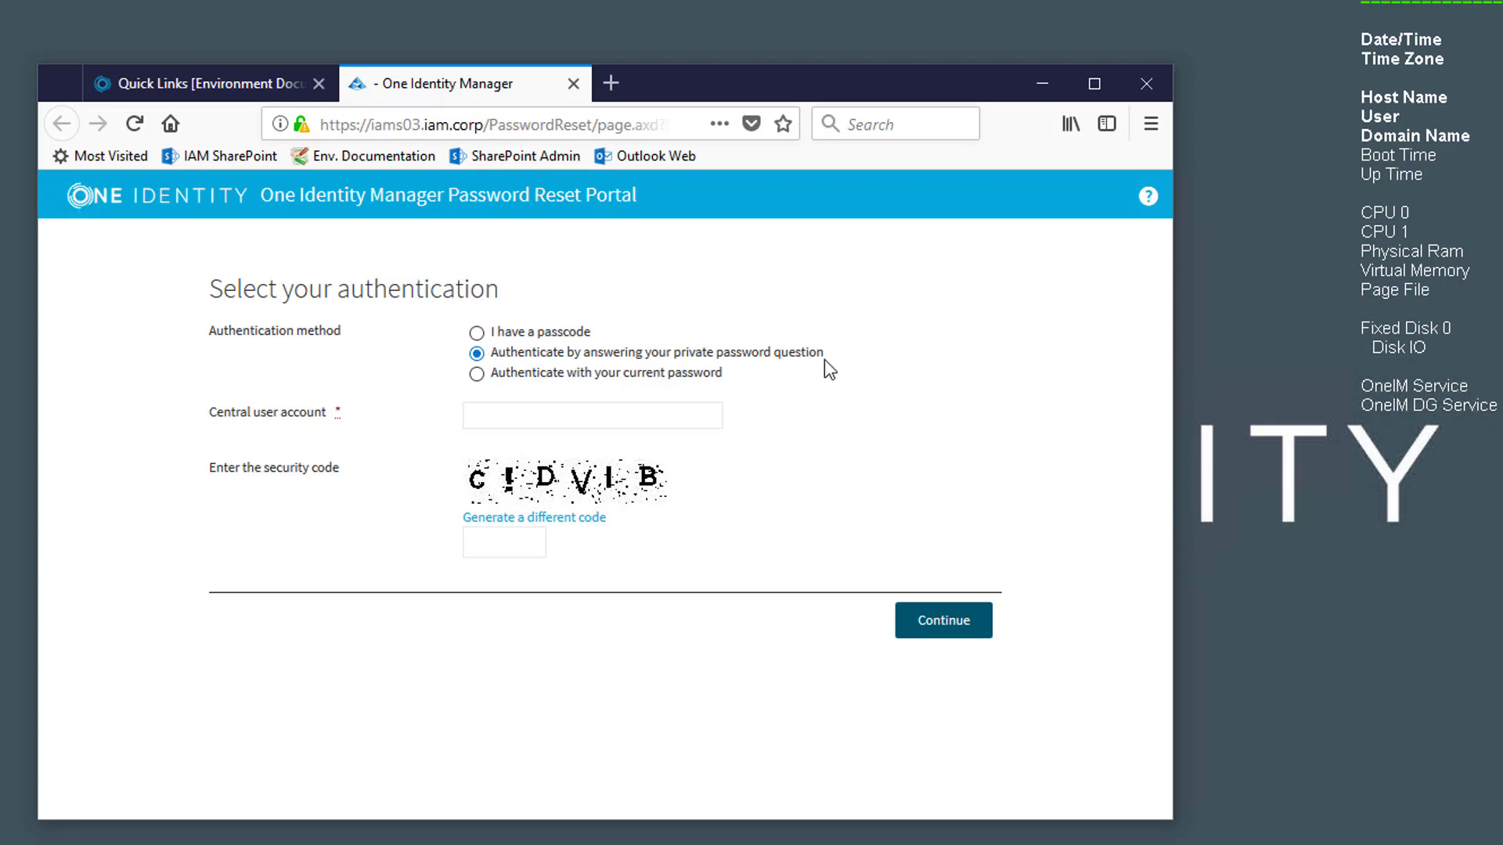
left_click(522, 417)
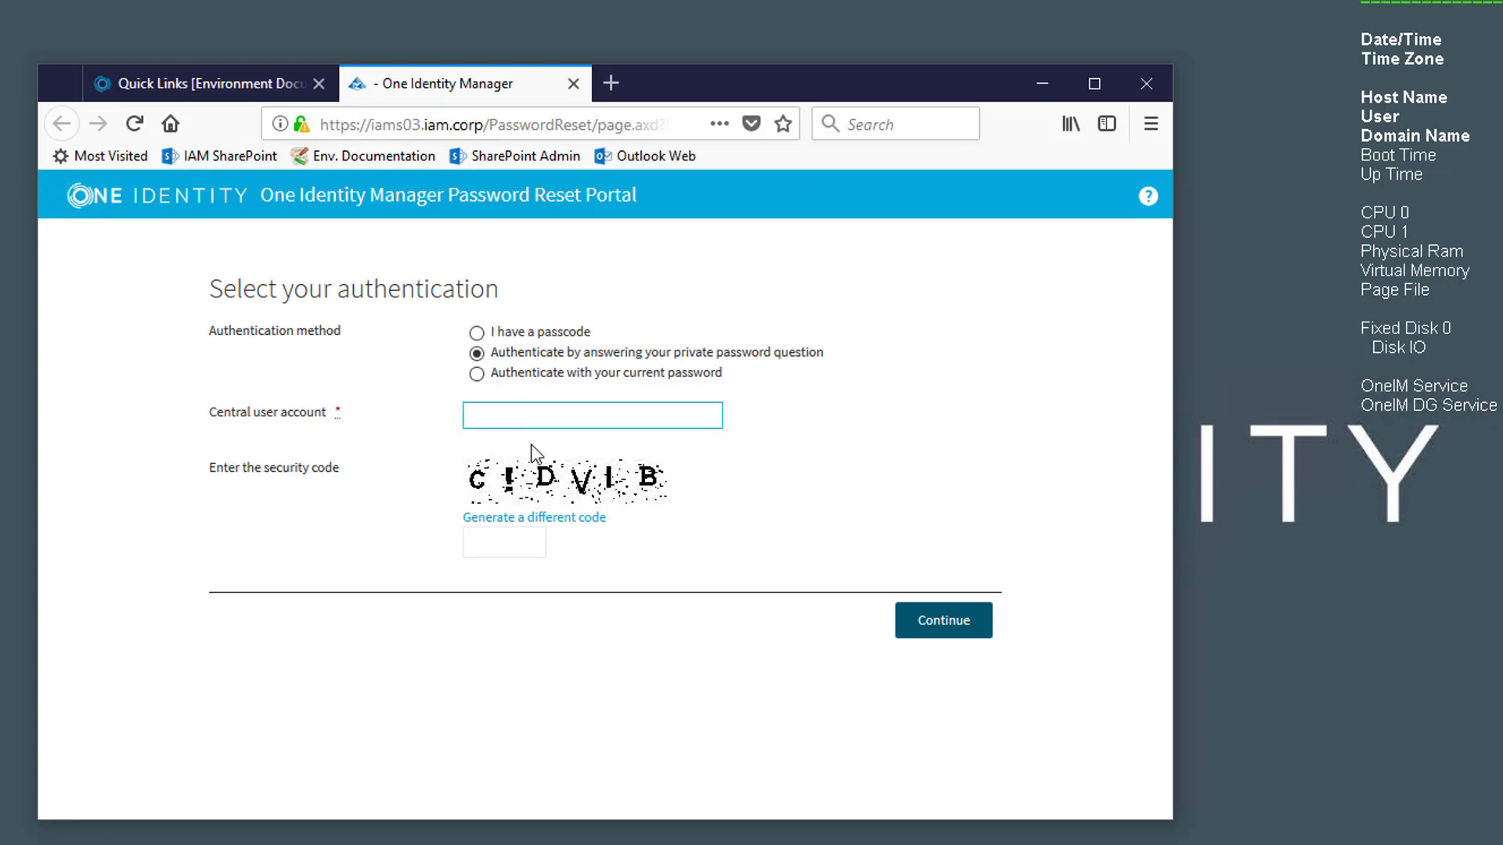
left_click(546, 539)
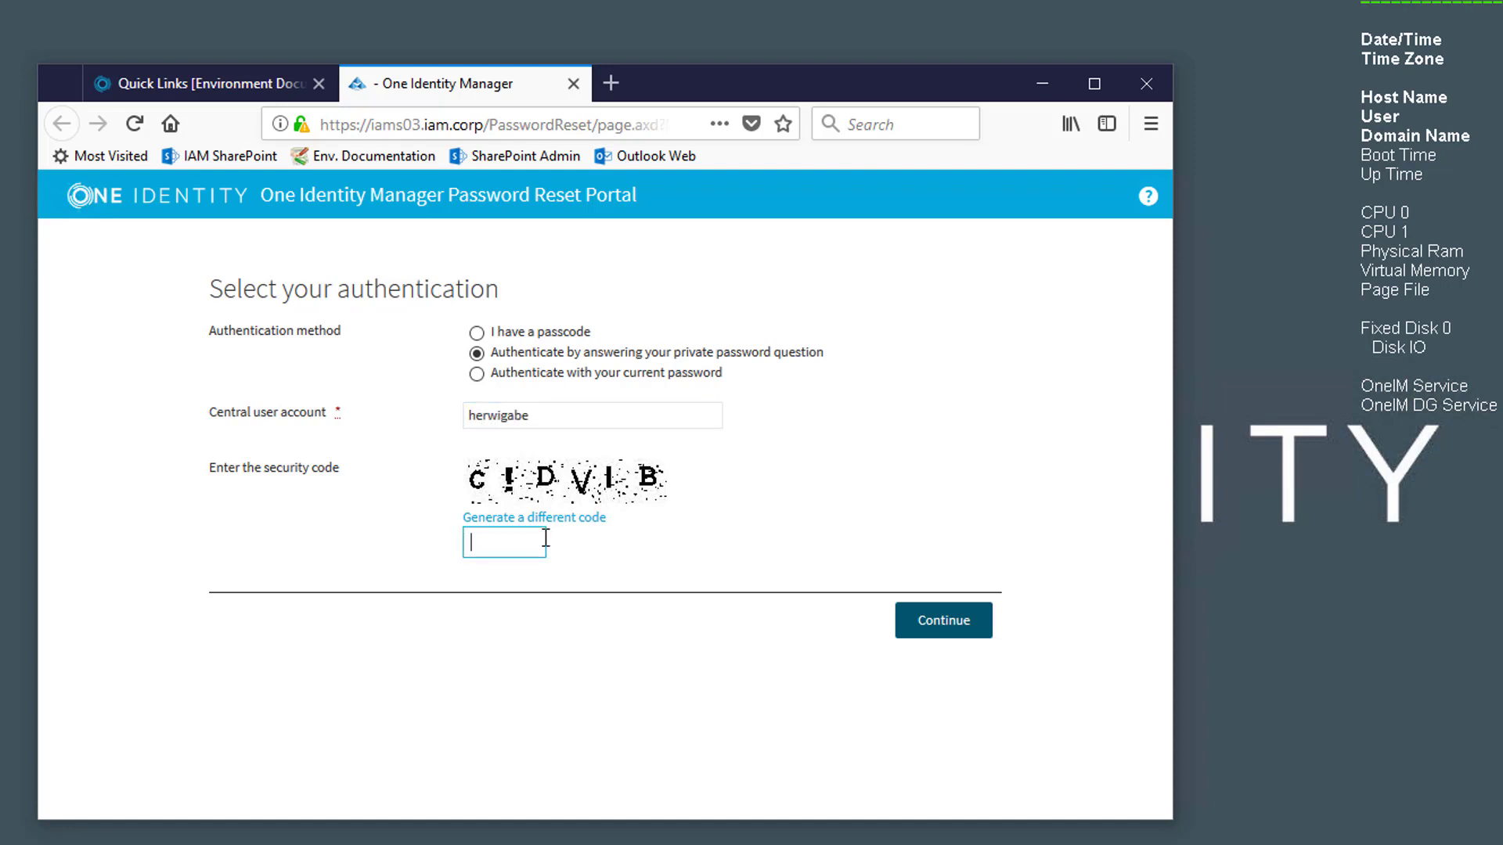
type("CIDVIB")
left_click(944, 619)
Correct the rejected security code, resubmit, and start entering the question's answer
left_click(1070, 538)
left_click(523, 542)
triple_click(523, 541)
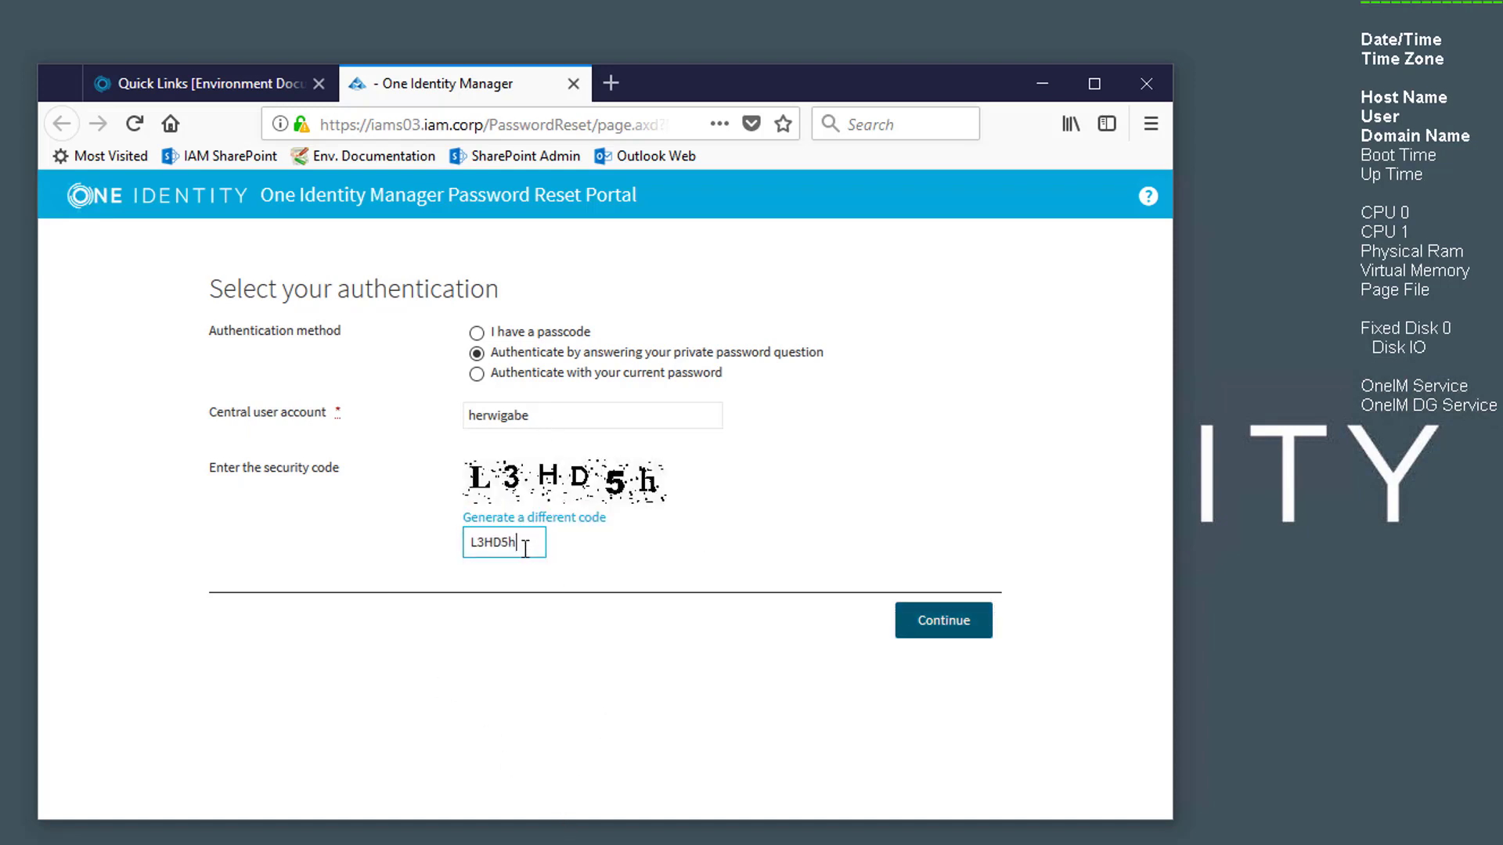
left_click(943, 620)
left_click(527, 362)
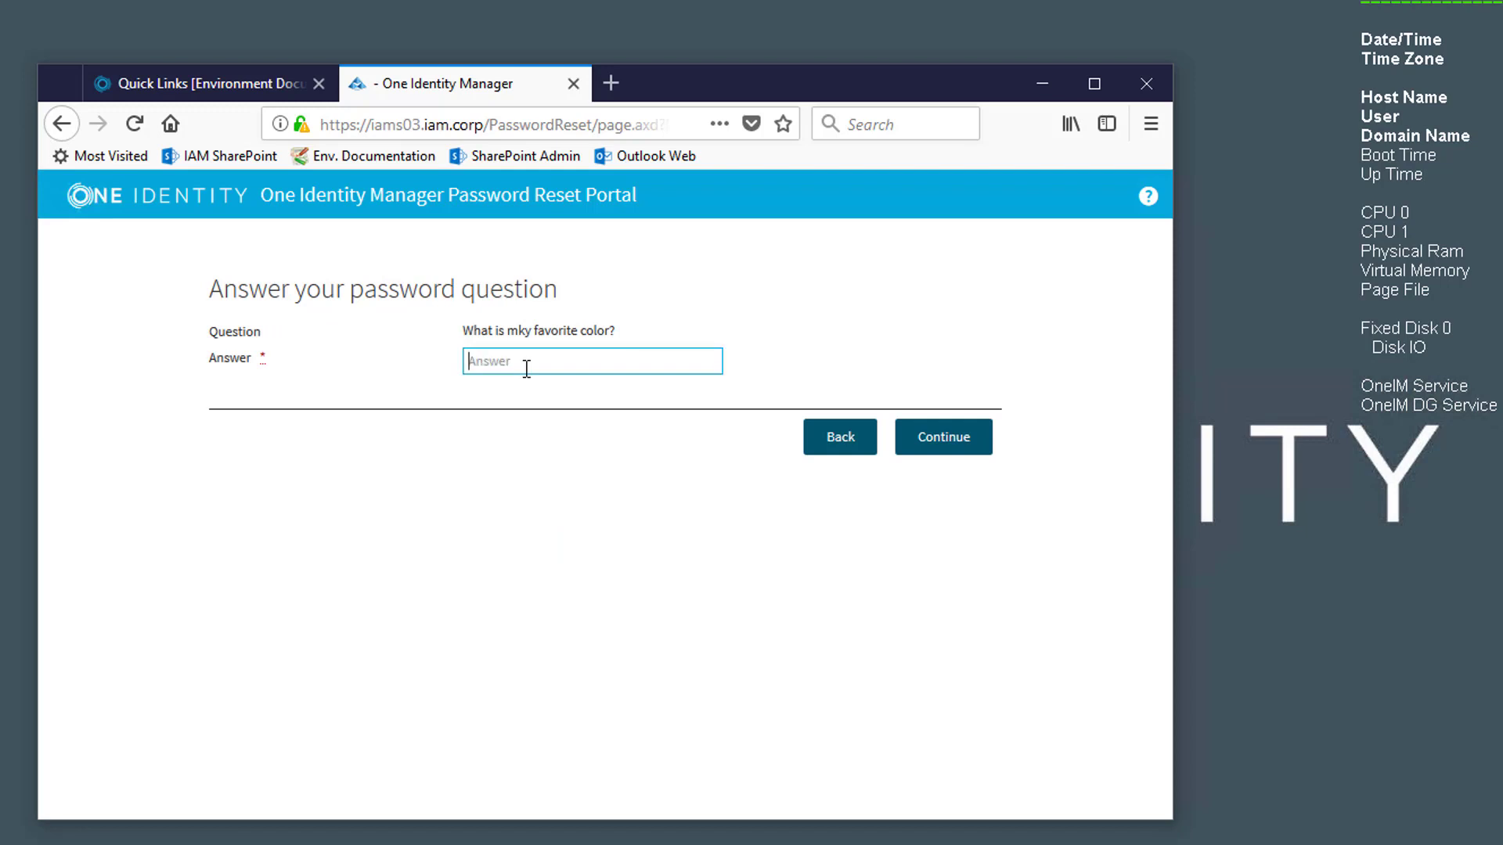
Submit the answer, compare the reset options, and expand Personal and Other accounts
left_click(943, 437)
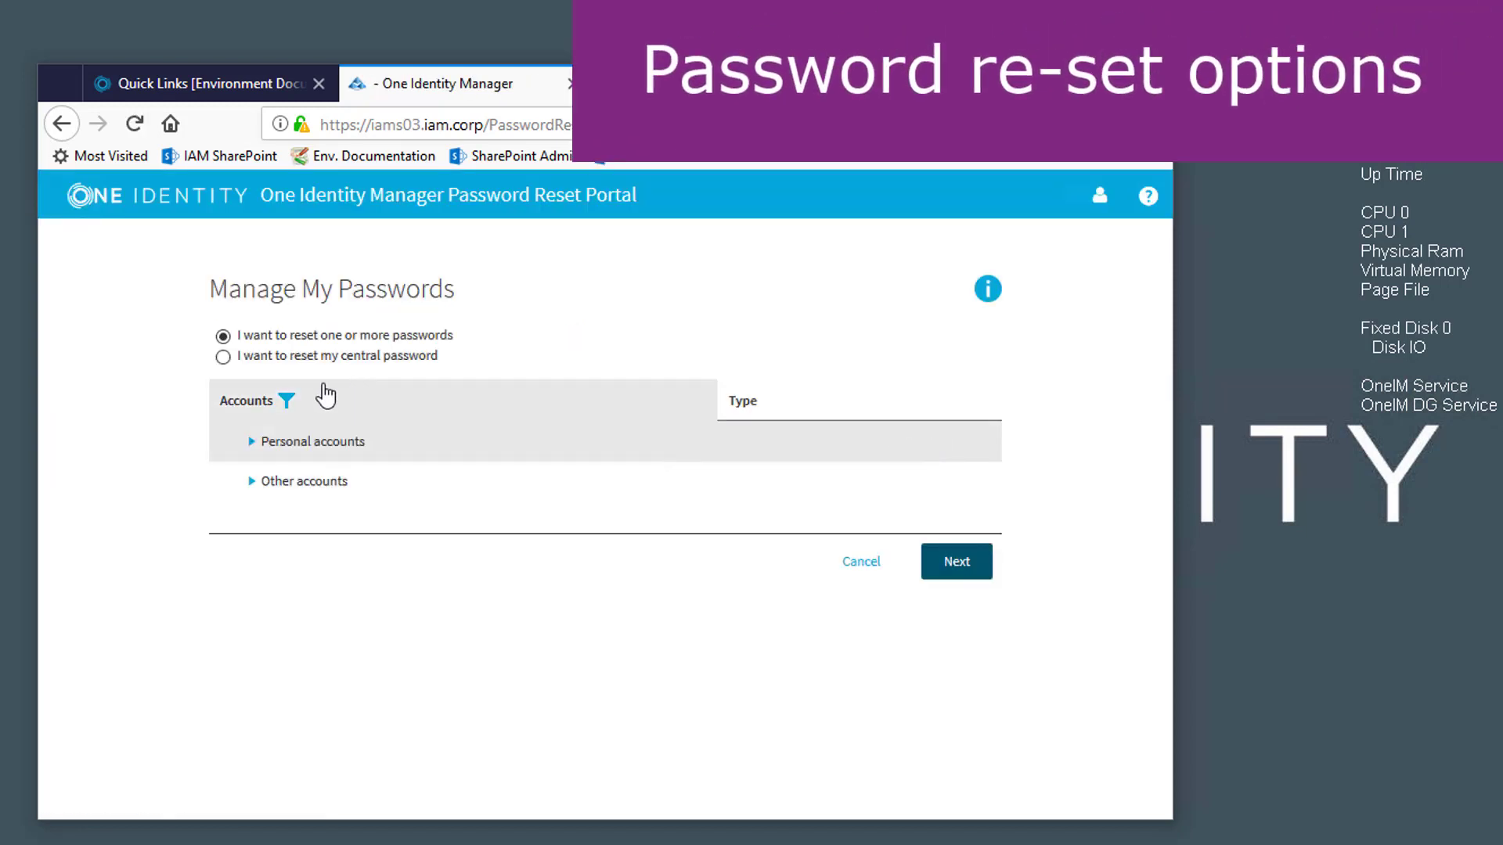
left_click(223, 358)
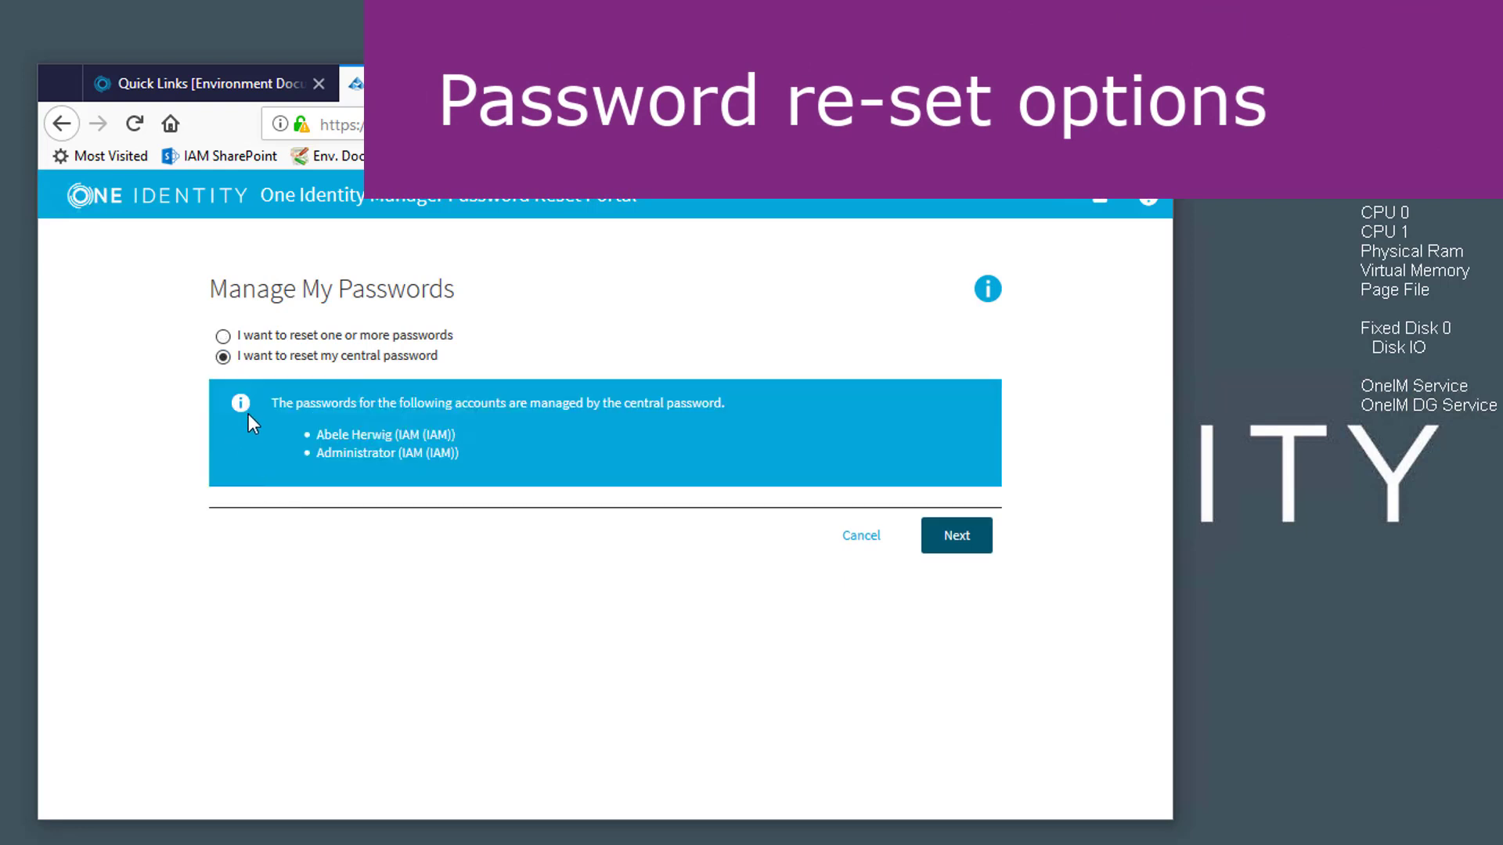
left_click(223, 338)
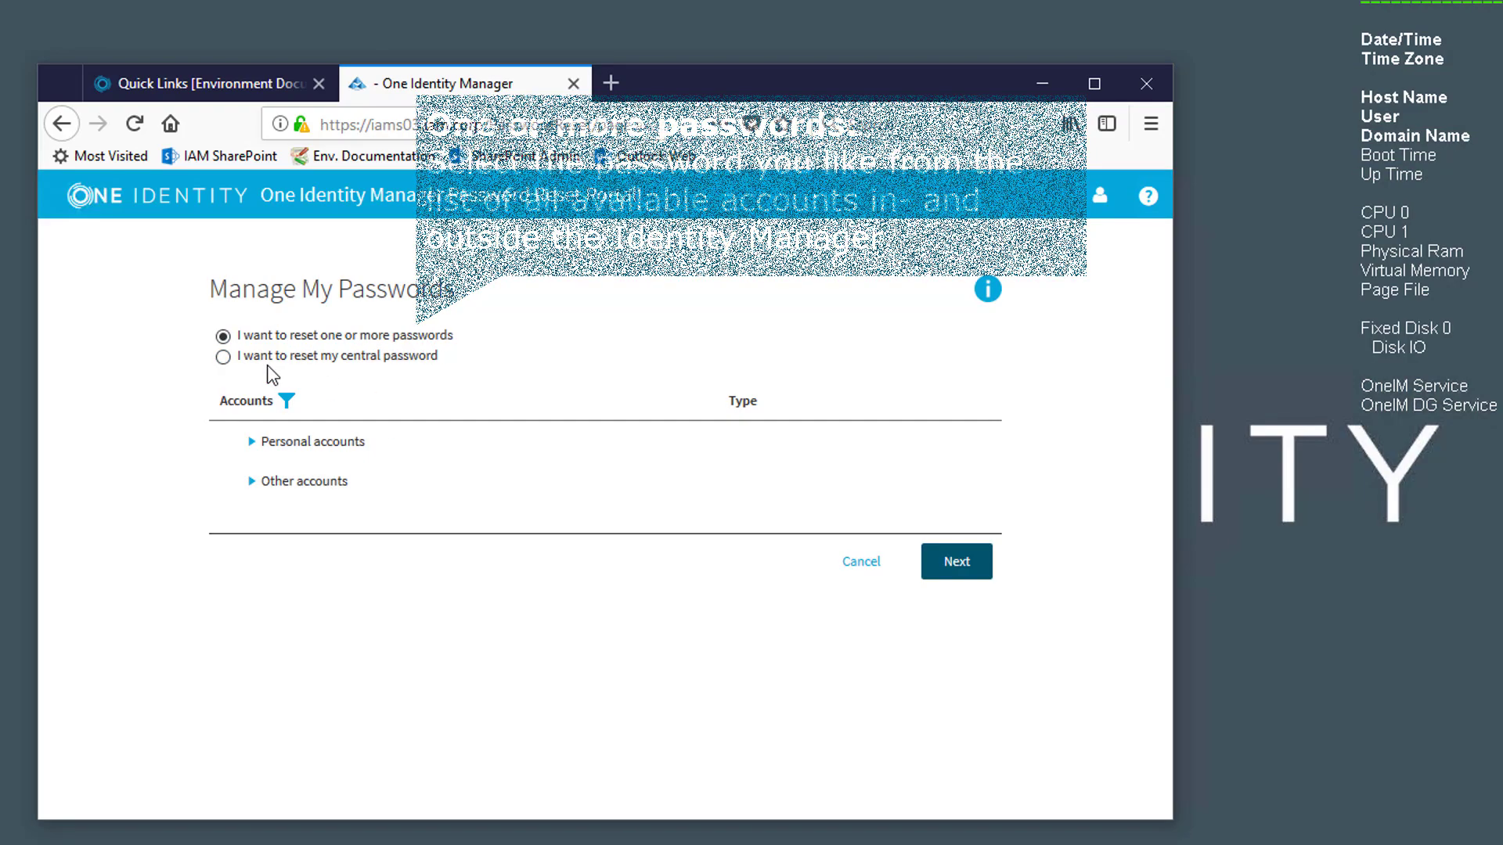
left_click(223, 357)
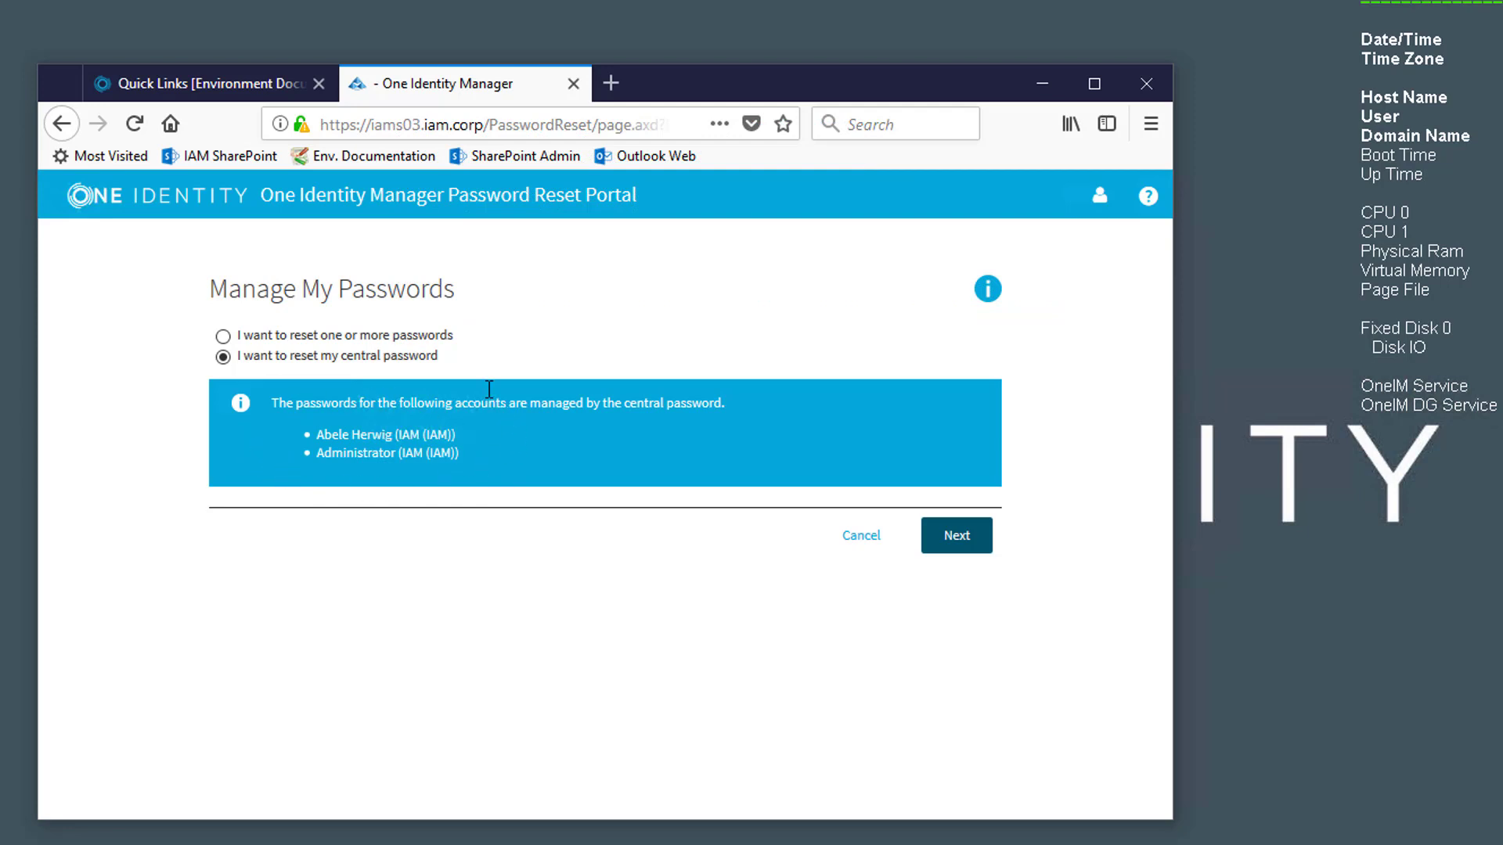
left_click(223, 336)
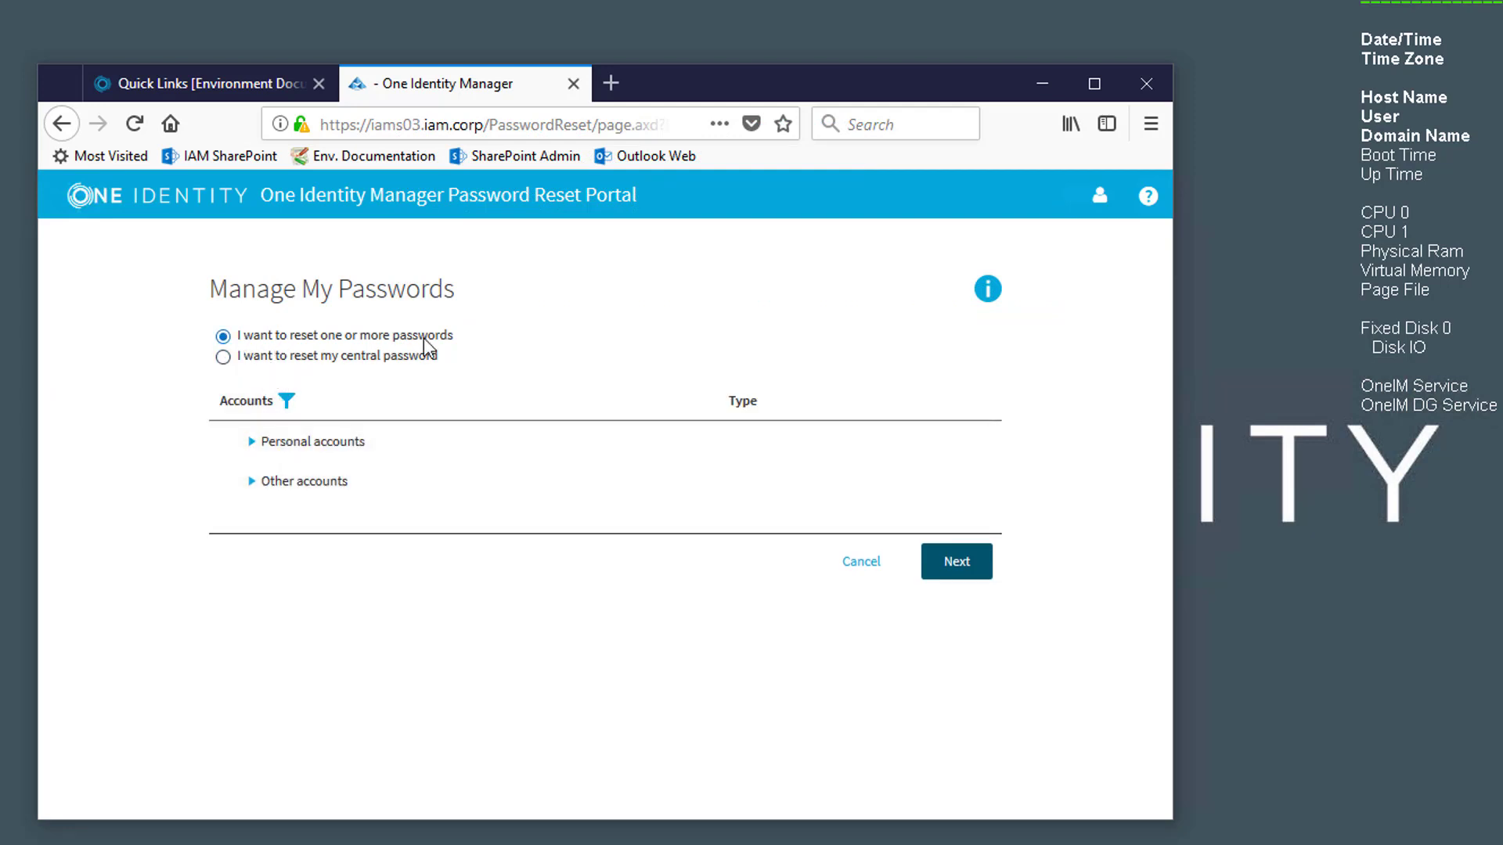
left_click(252, 443)
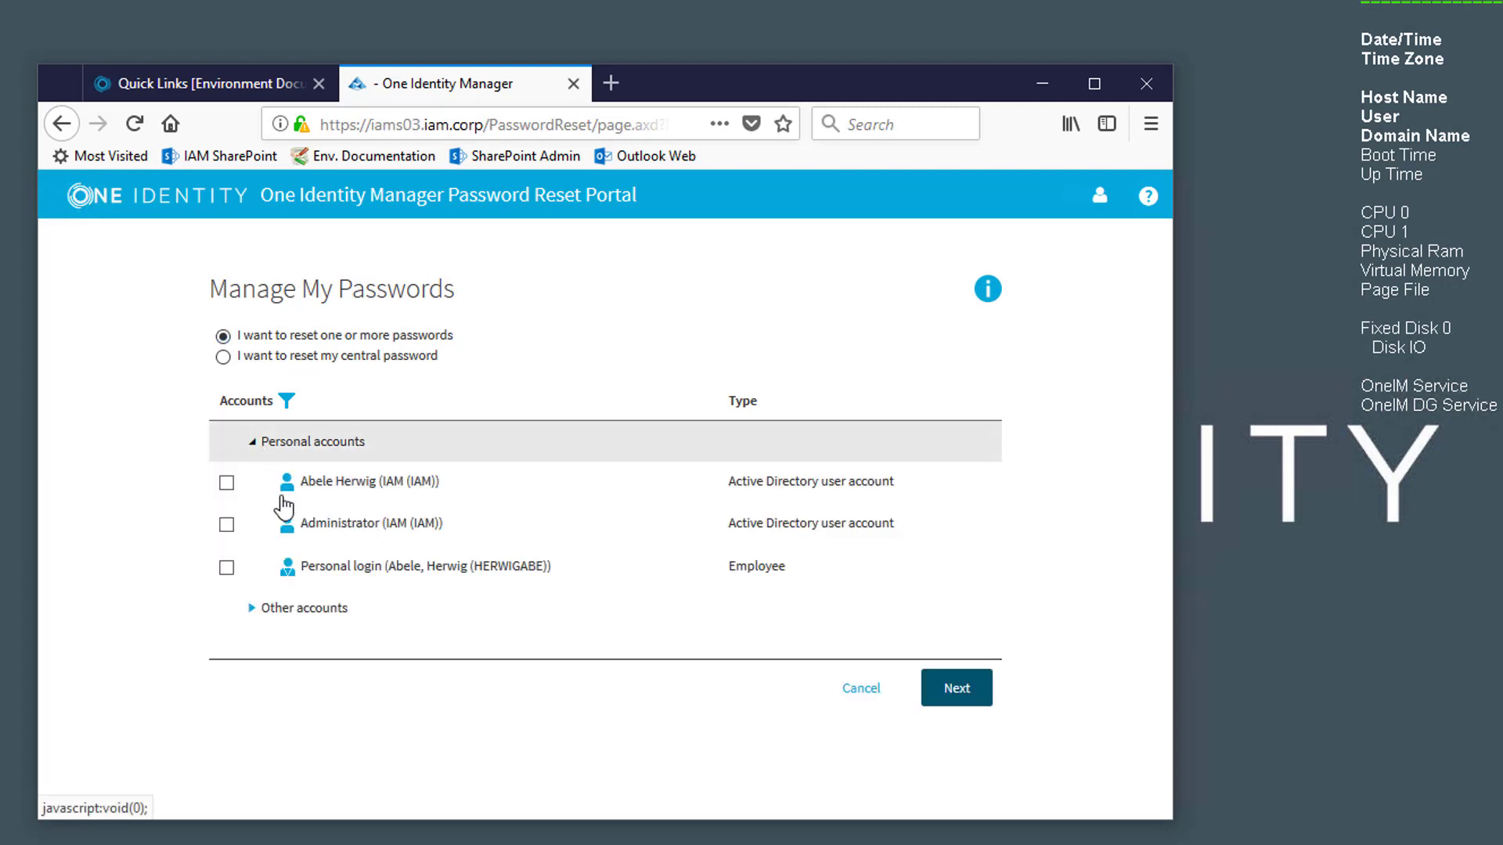
left_click(252, 608)
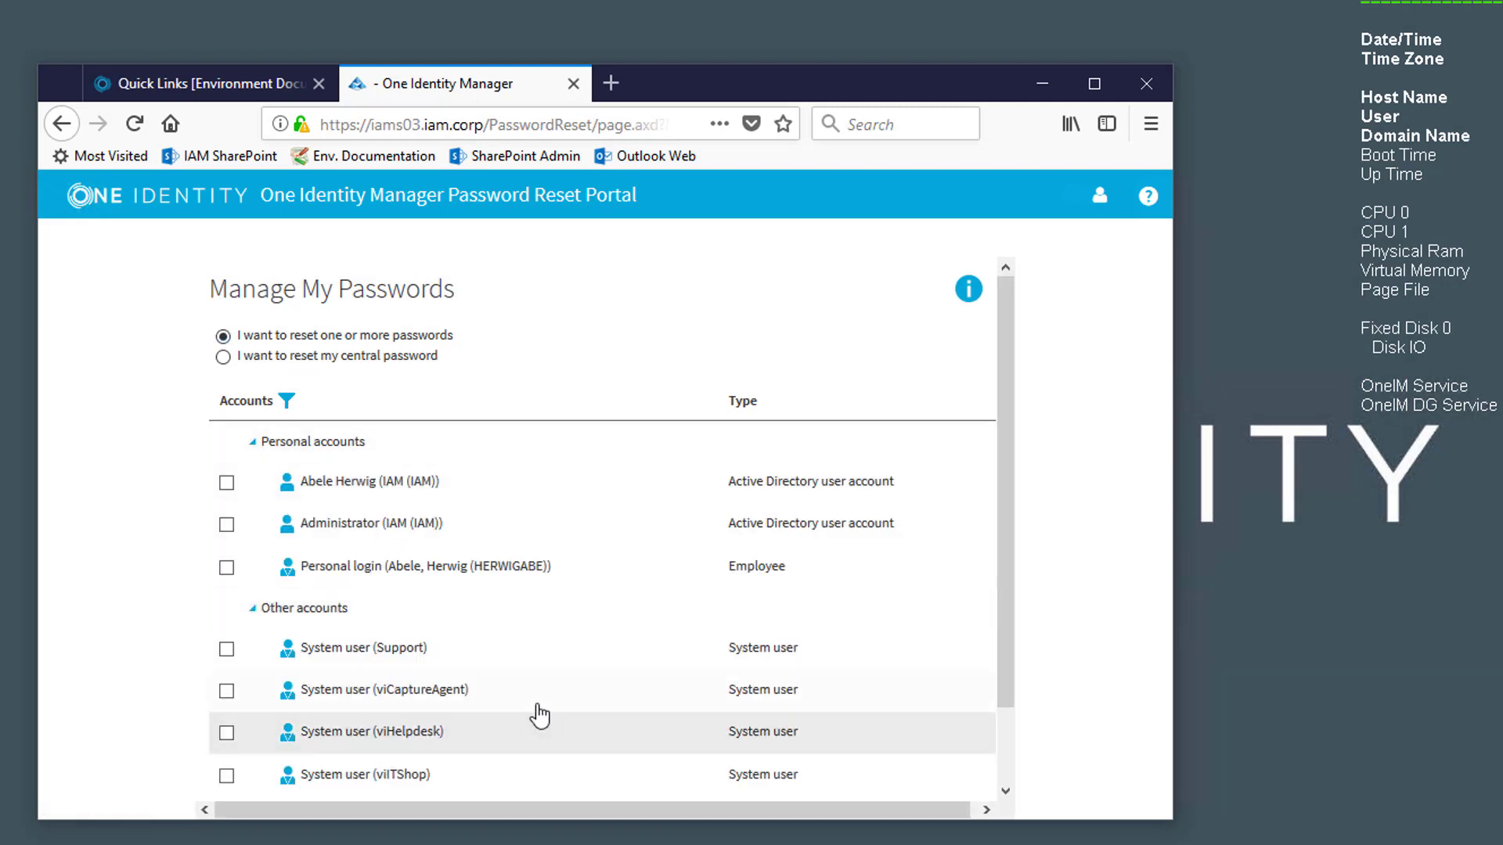
scroll(540, 713, "down", 2)
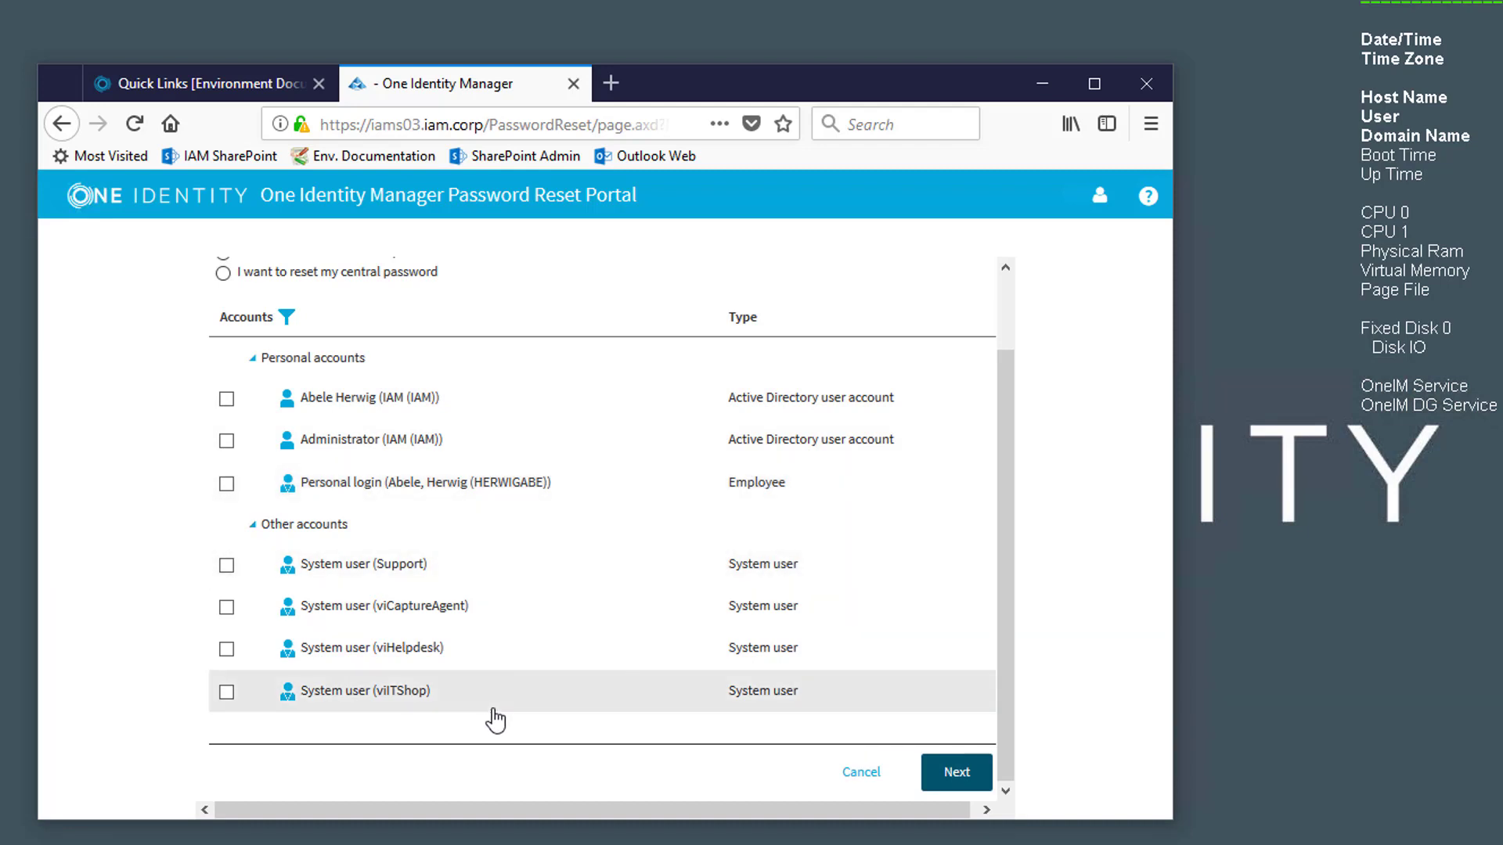
scroll(496, 717, "up", 2)
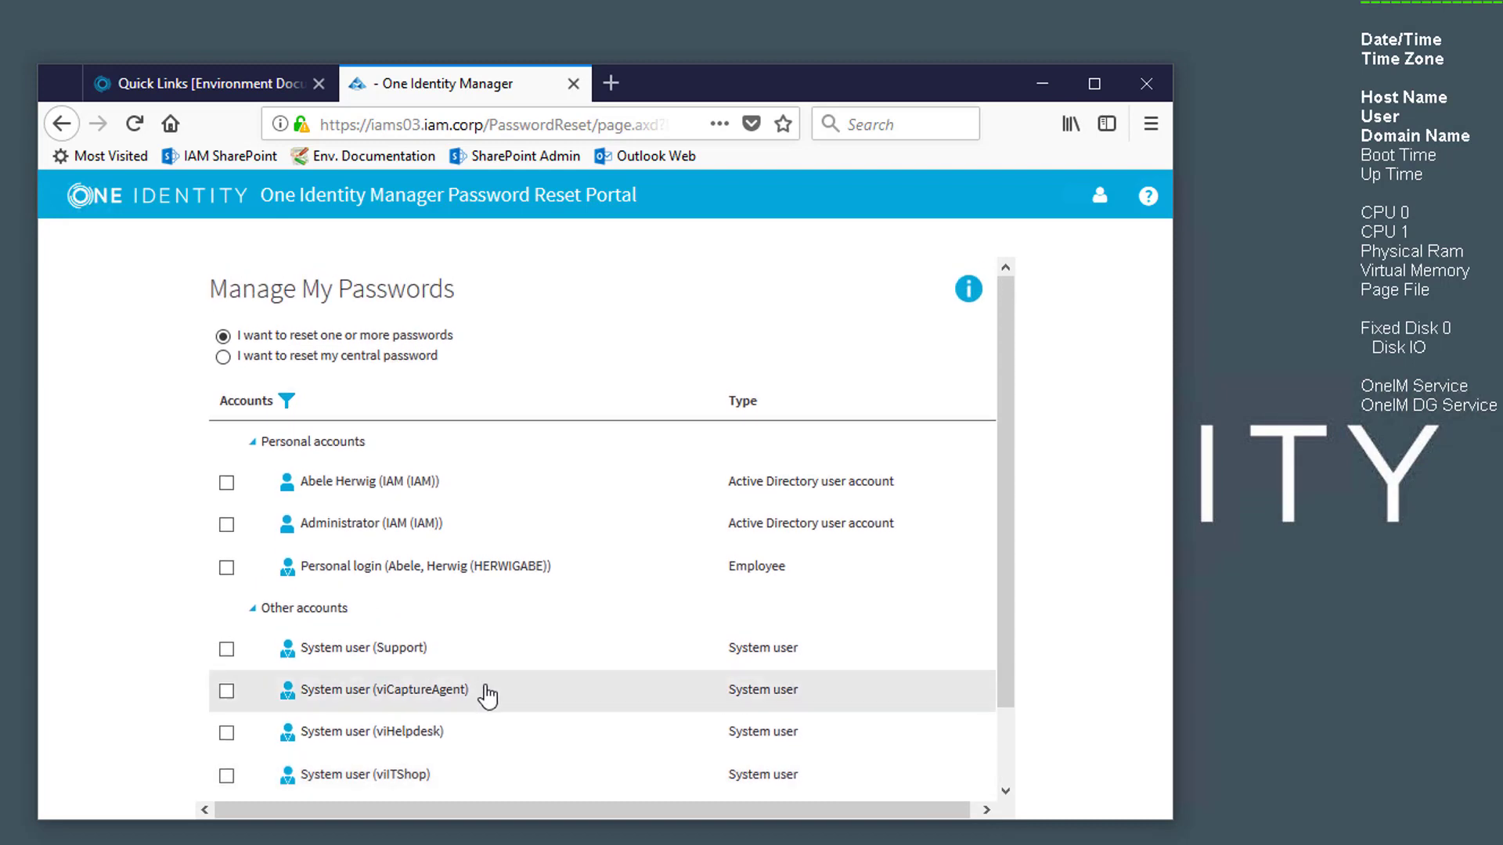
scroll(487, 690, "down", 2)
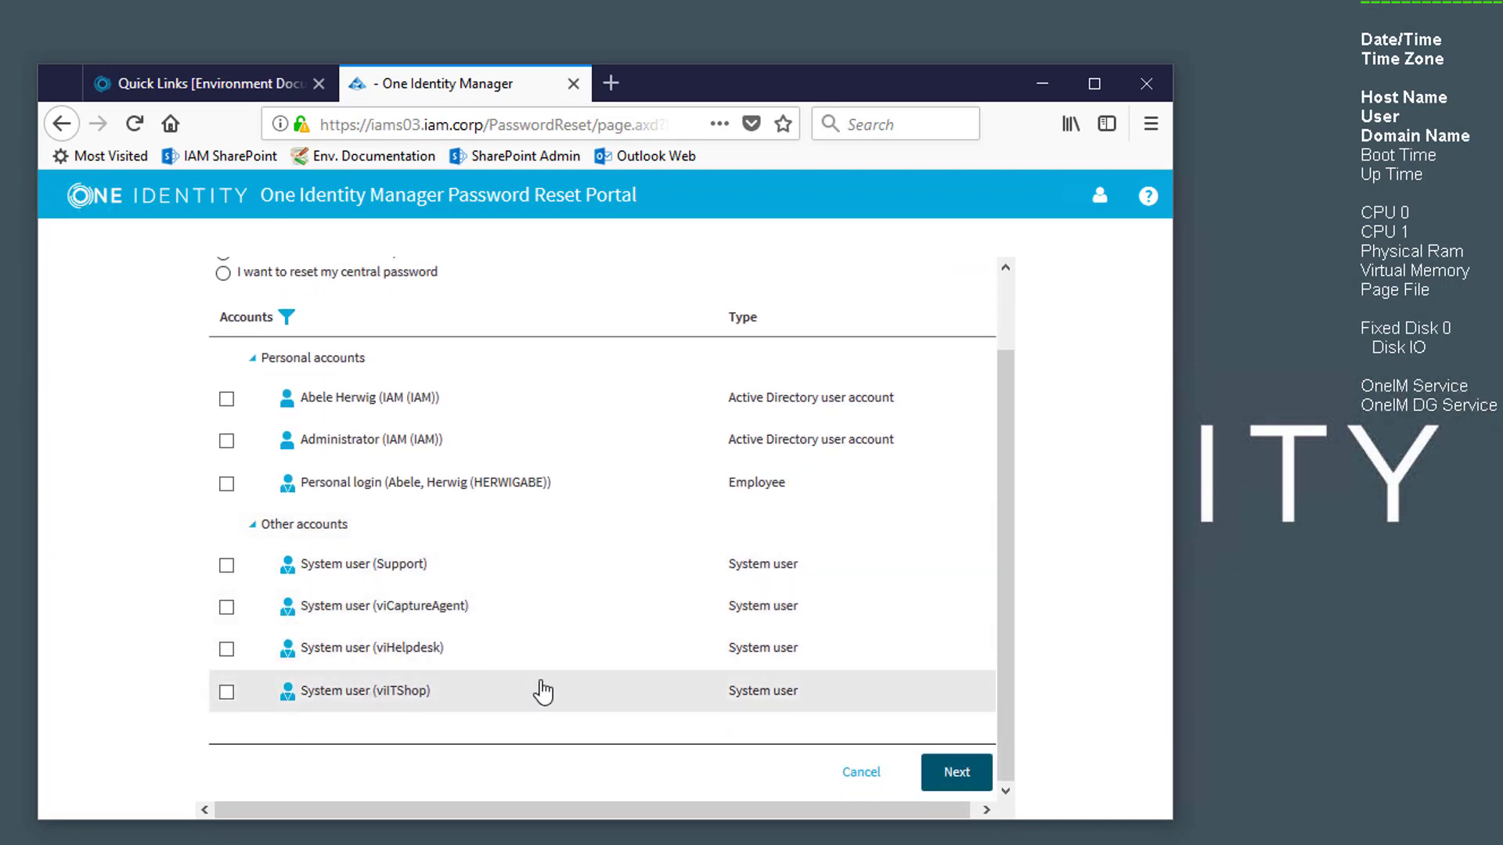
scroll(543, 691, "up", 2)
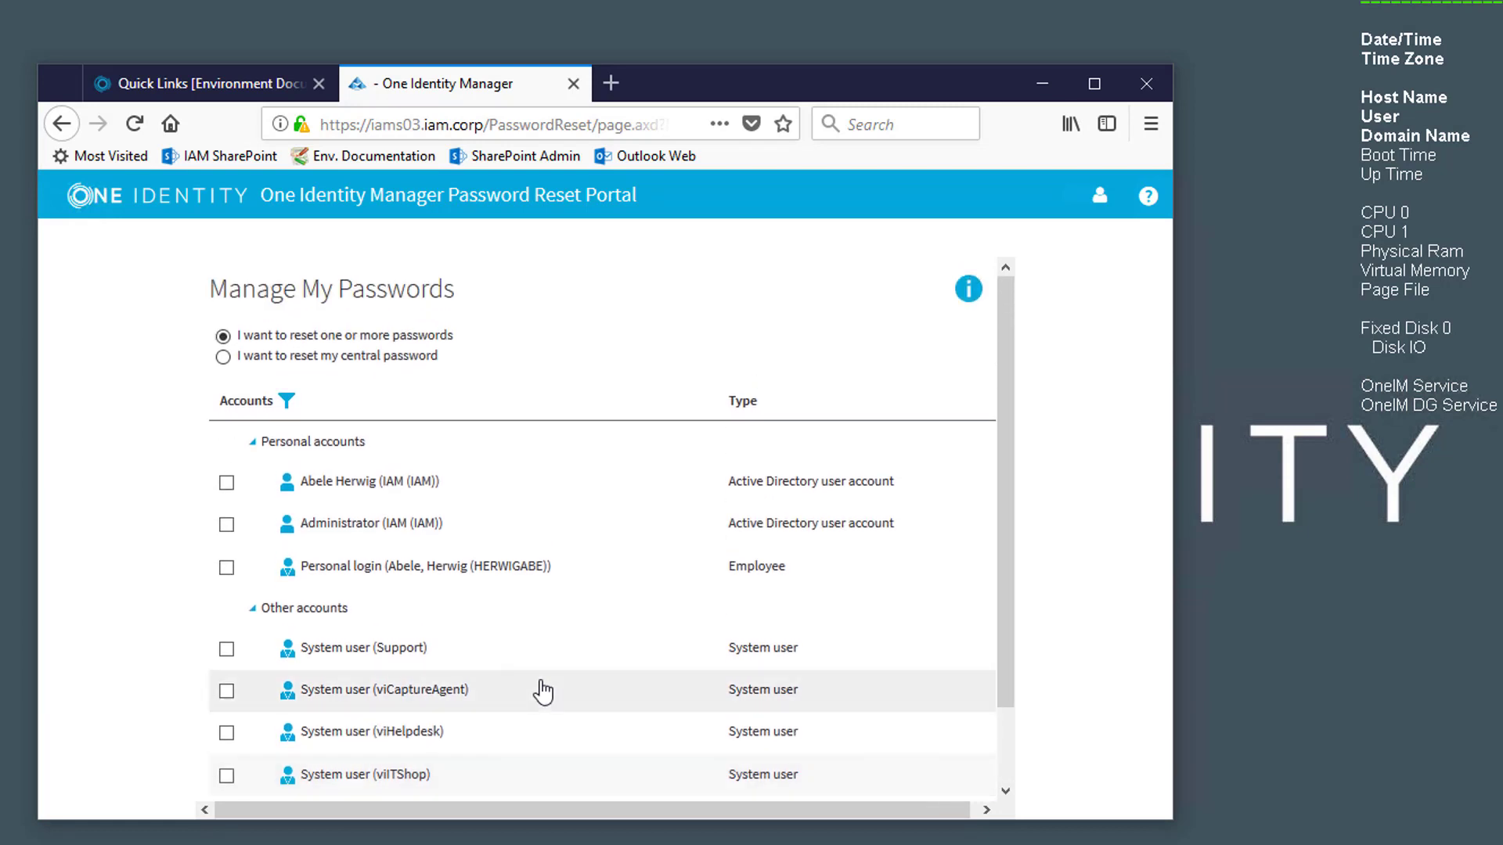
left_click(223, 356)
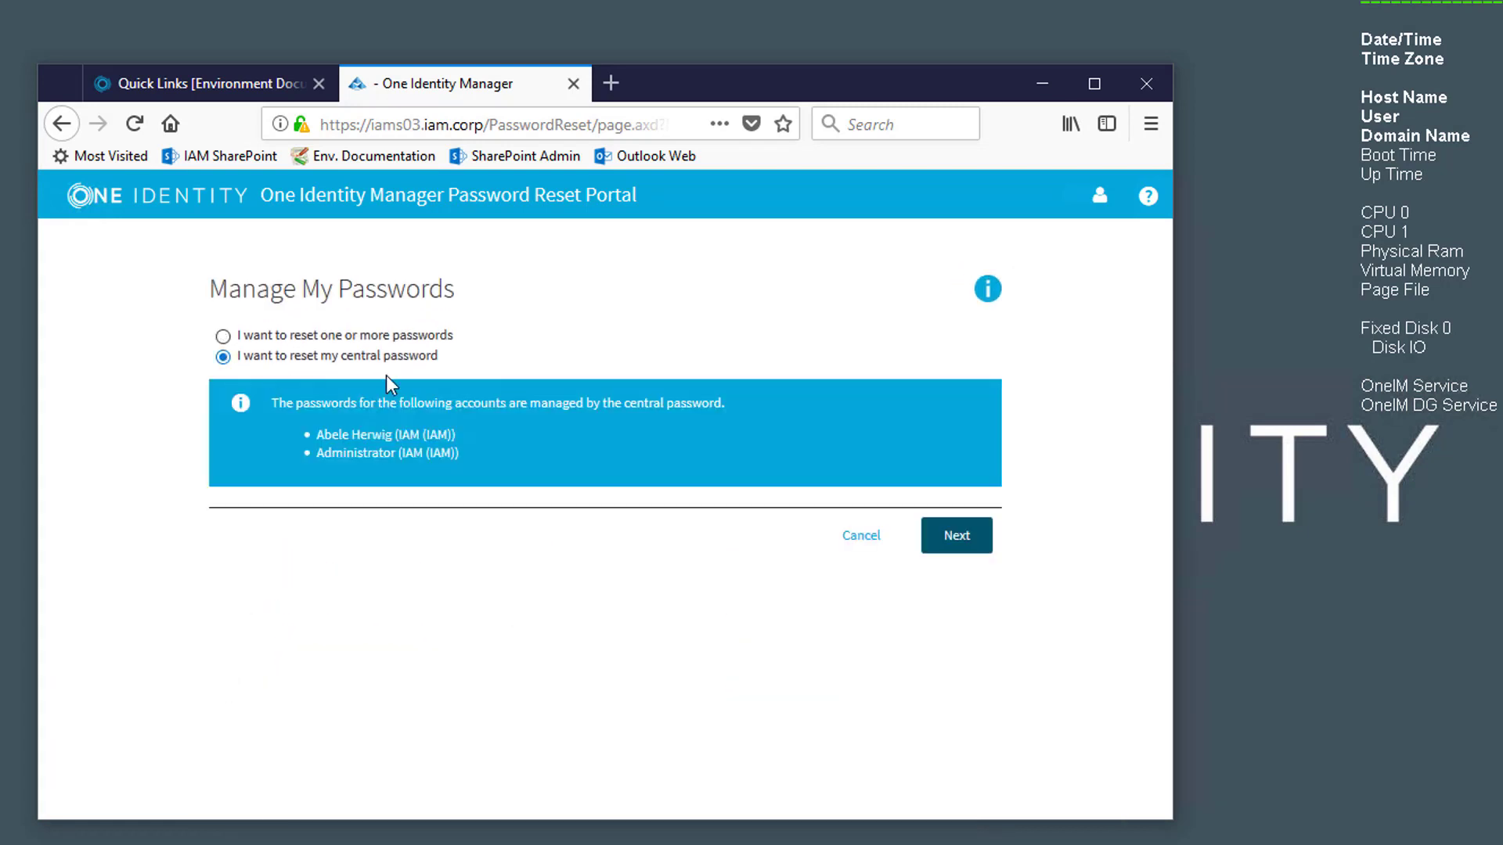